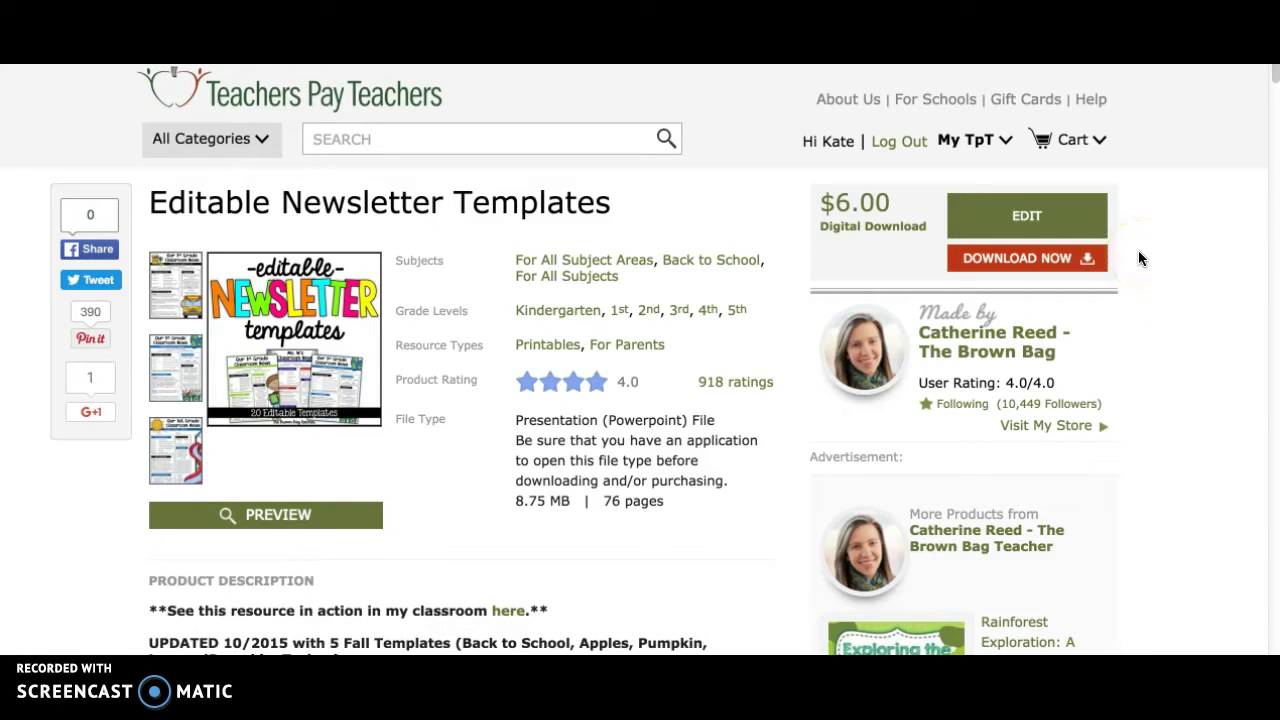
Download the Editable Newsletter Templates file and open EditableNewsletterTemplates (1).ppt in PowerPoint
{"action": "left_click", "coordinate": [1055, 262]}
{"action": "left_click", "coordinate": [384, 553]}
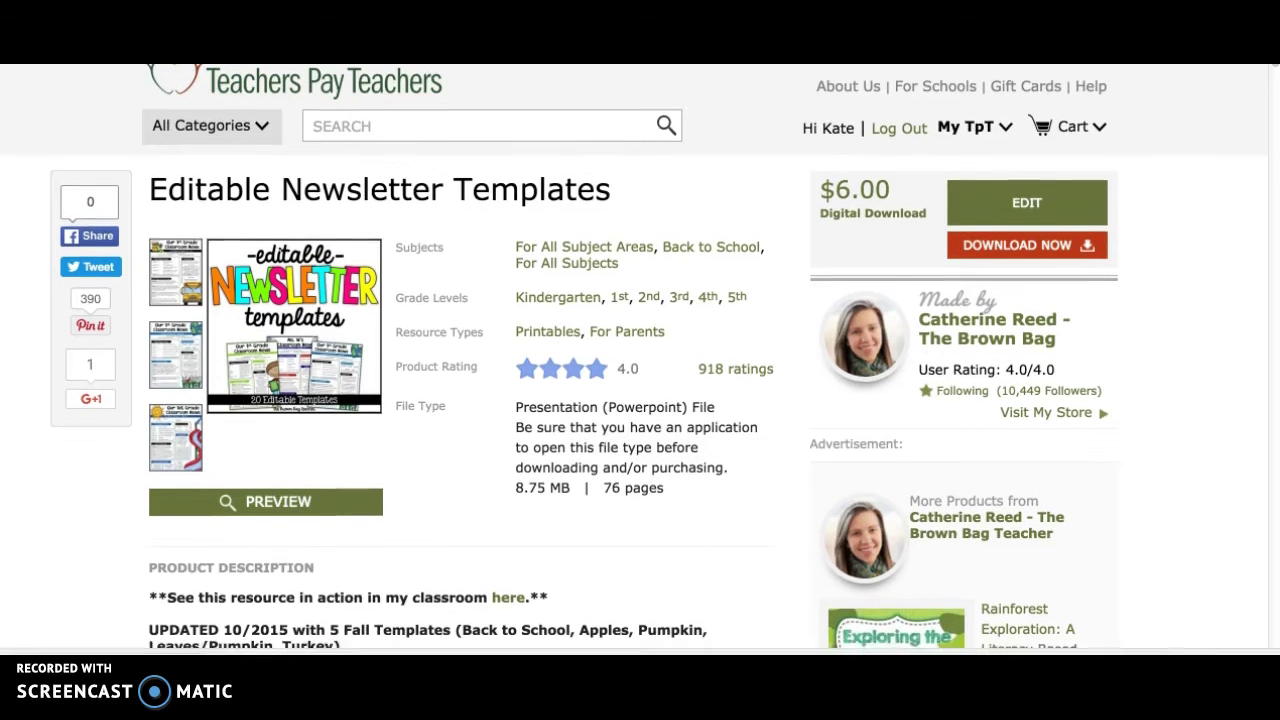
{"action": "left_click", "coordinate": [10, 640]}
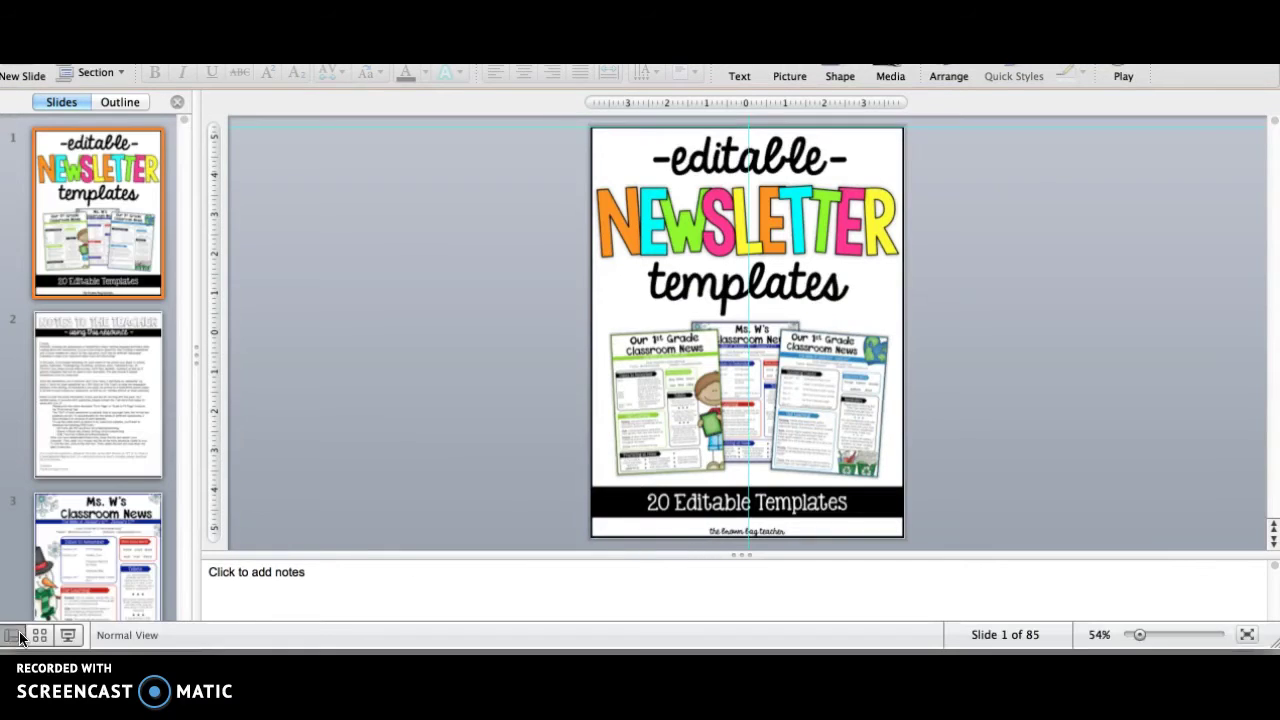
{"action": "left_click", "coordinate": [425, 279]}
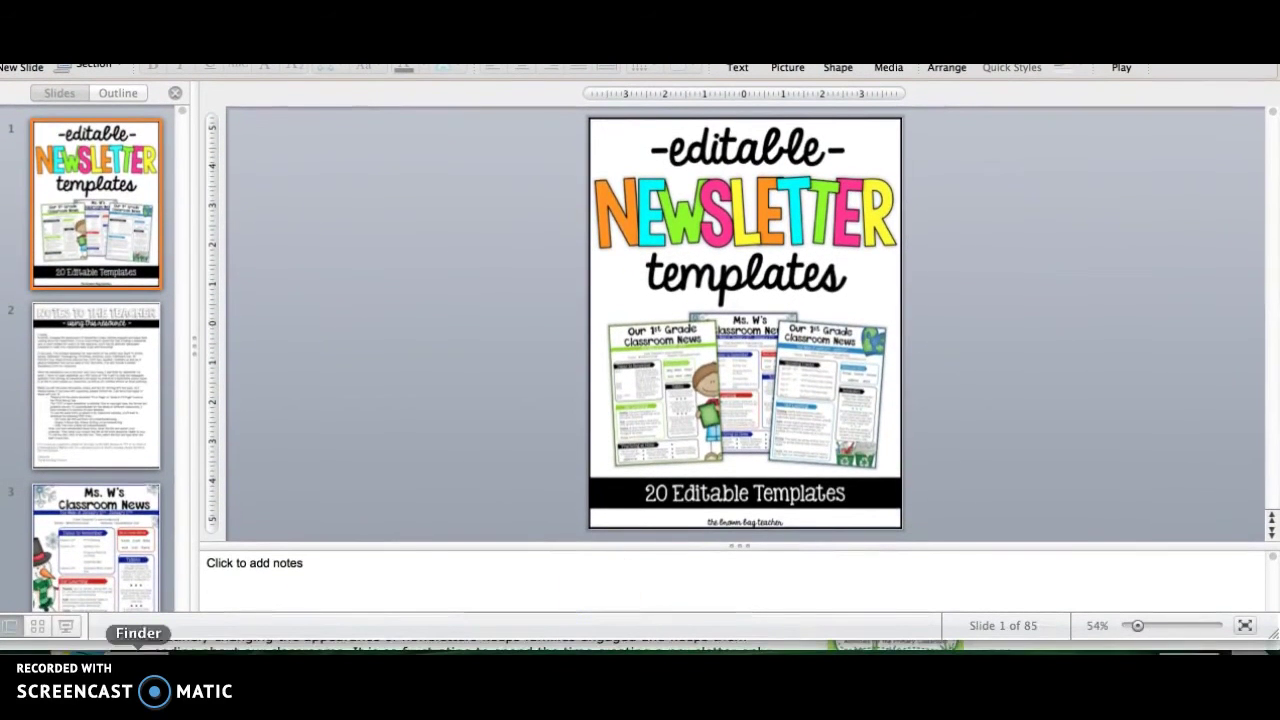
In Slide Sorter, find swim-themed slide 69 and delete slides 1 through 53
{"action": "left_click", "coordinate": [38, 633]}
{"action": "left_click", "coordinate": [38, 628]}
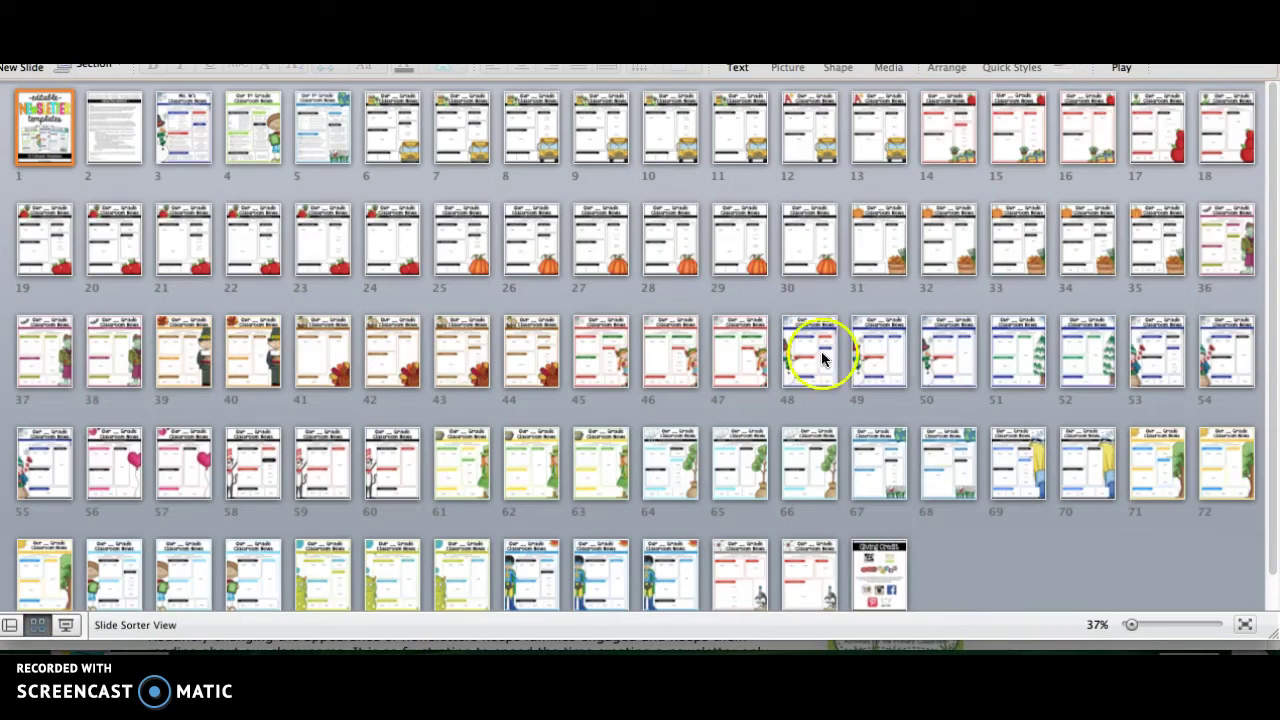
{"action": "left_click", "coordinate": [1077, 548]}
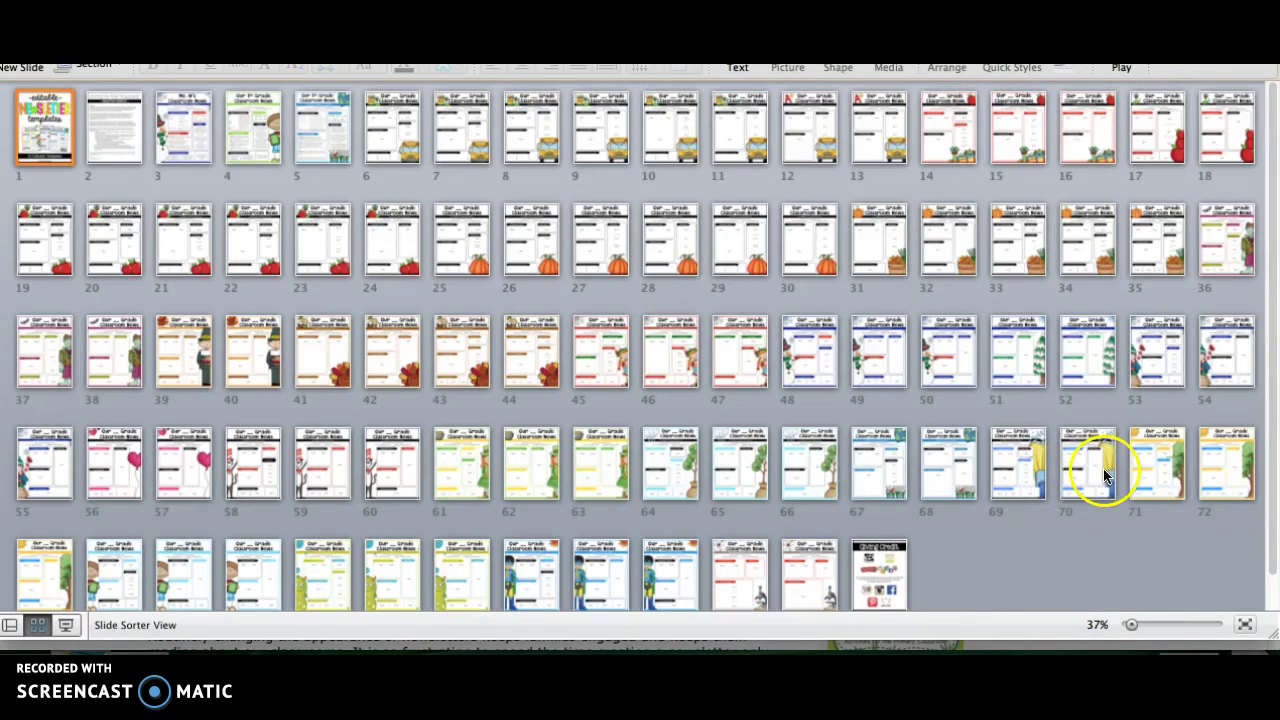
{"action": "left_click", "coordinate": [1005, 482]}
{"action": "left_click", "coordinate": [1044, 568]}
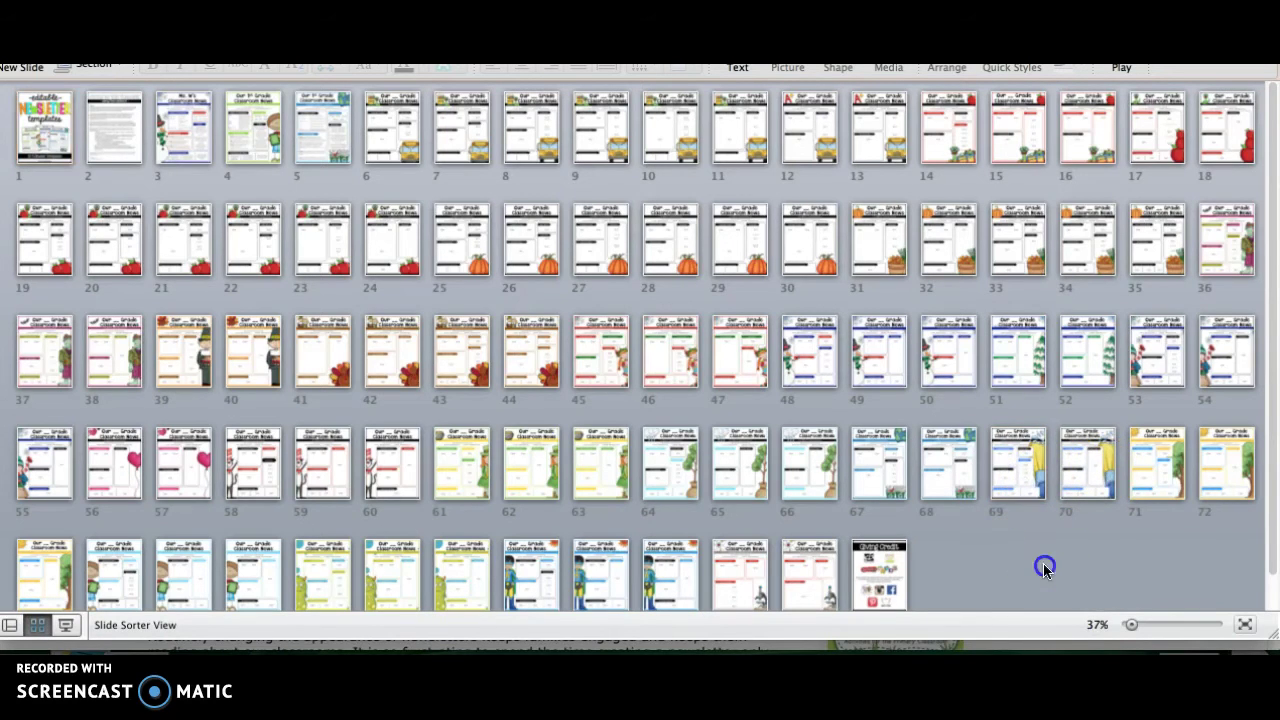
{"action": "left_click_drag", "start_coordinate": [1193, 400], "coordinate": [43, 131]}
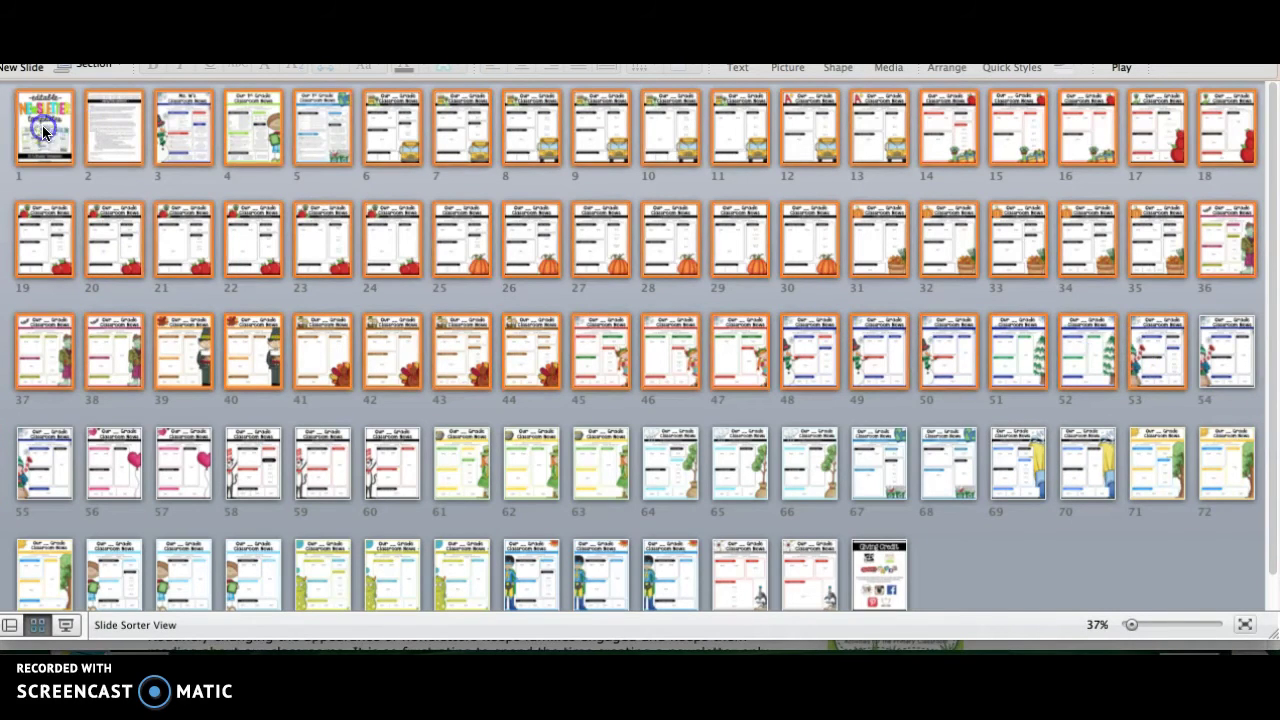
{"action": "key", "text": "Delete"}
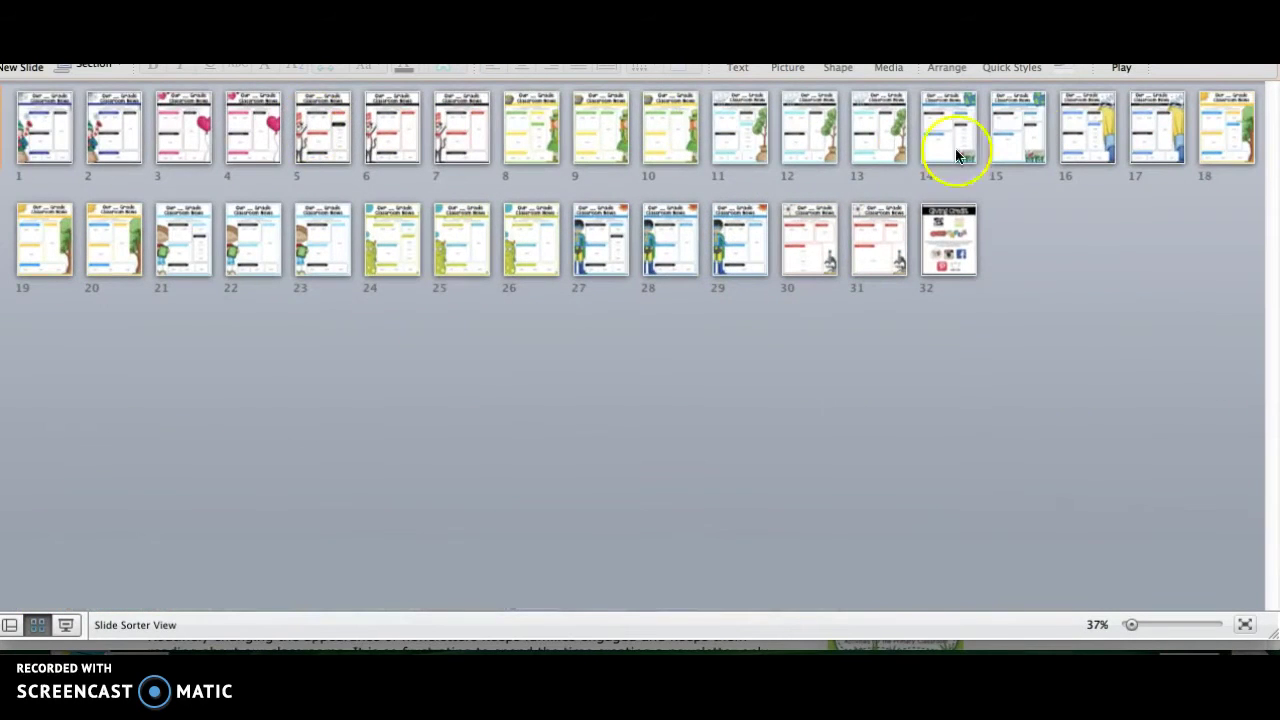
Delete every remaining slide except the swim template and open it in Normal view
{"action": "left_click", "coordinate": [956, 155], "text": "shift"}
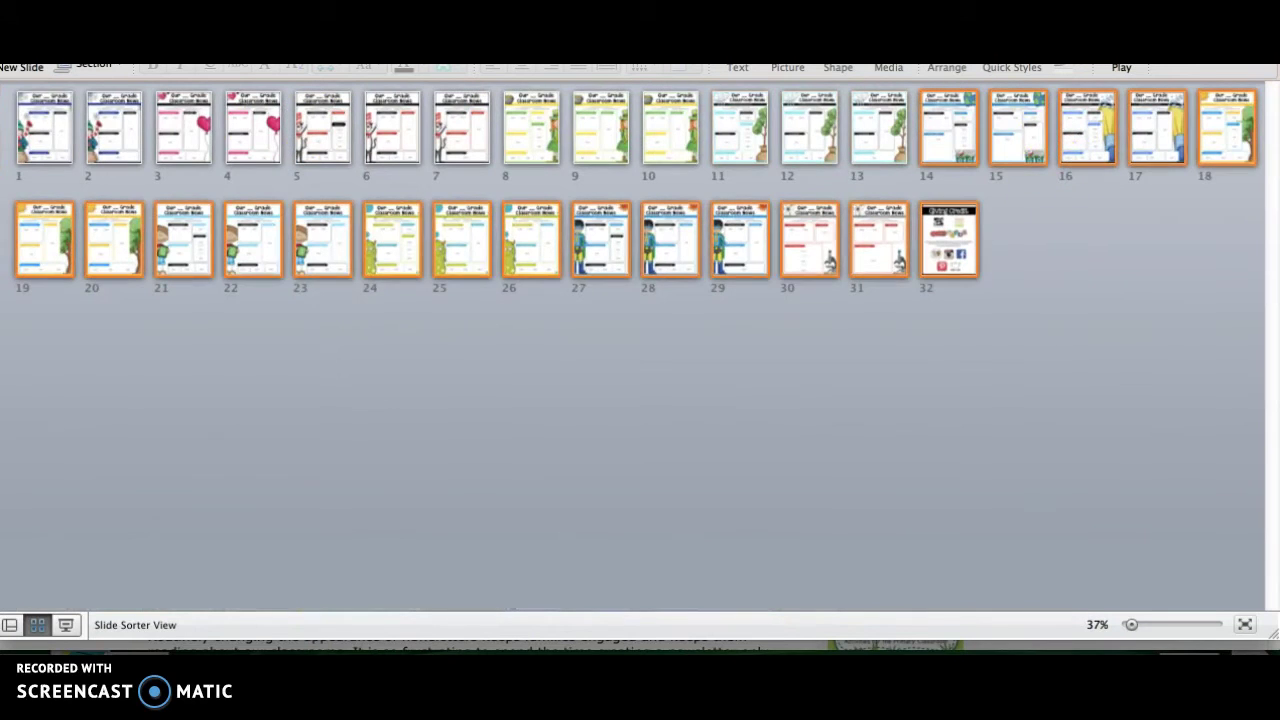
{"action": "left_click", "coordinate": [320, 109], "text": "shift"}
{"action": "left_click", "coordinate": [63, 129], "text": "shift"}
{"action": "key", "text": "Delete"}
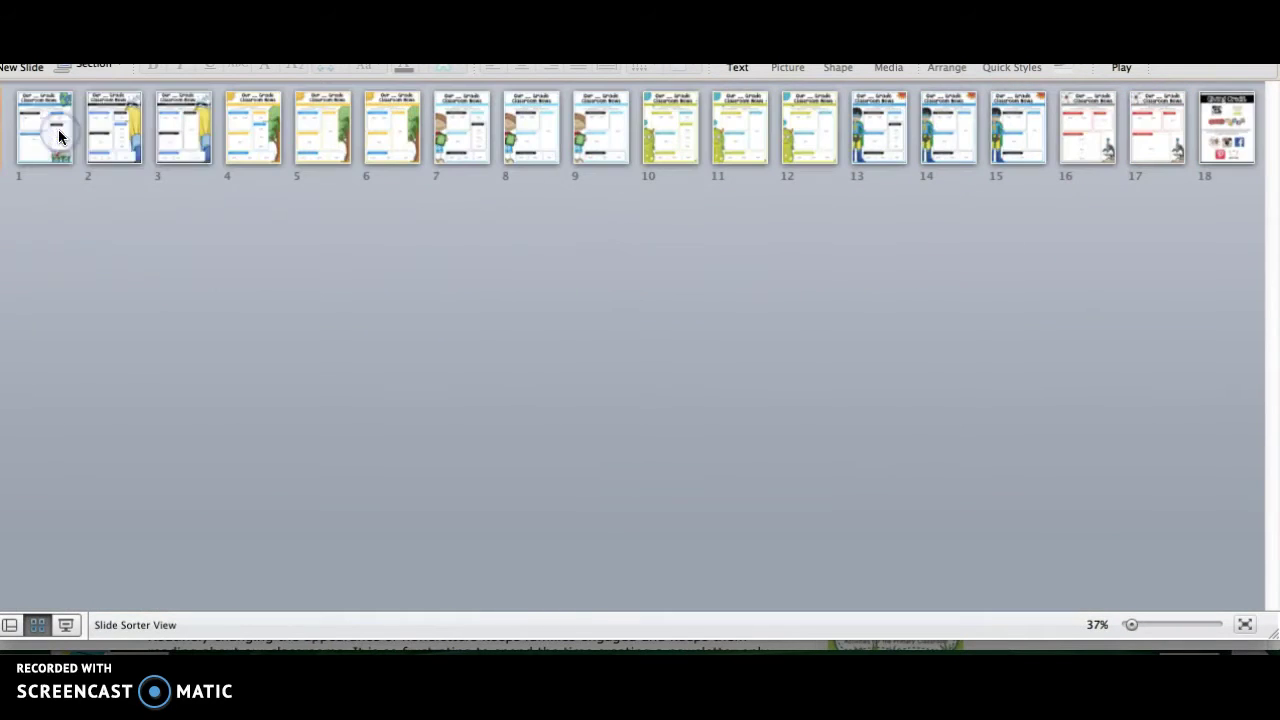
{"action": "left_click", "coordinate": [85, 190]}
{"action": "key", "text": "Delete"}
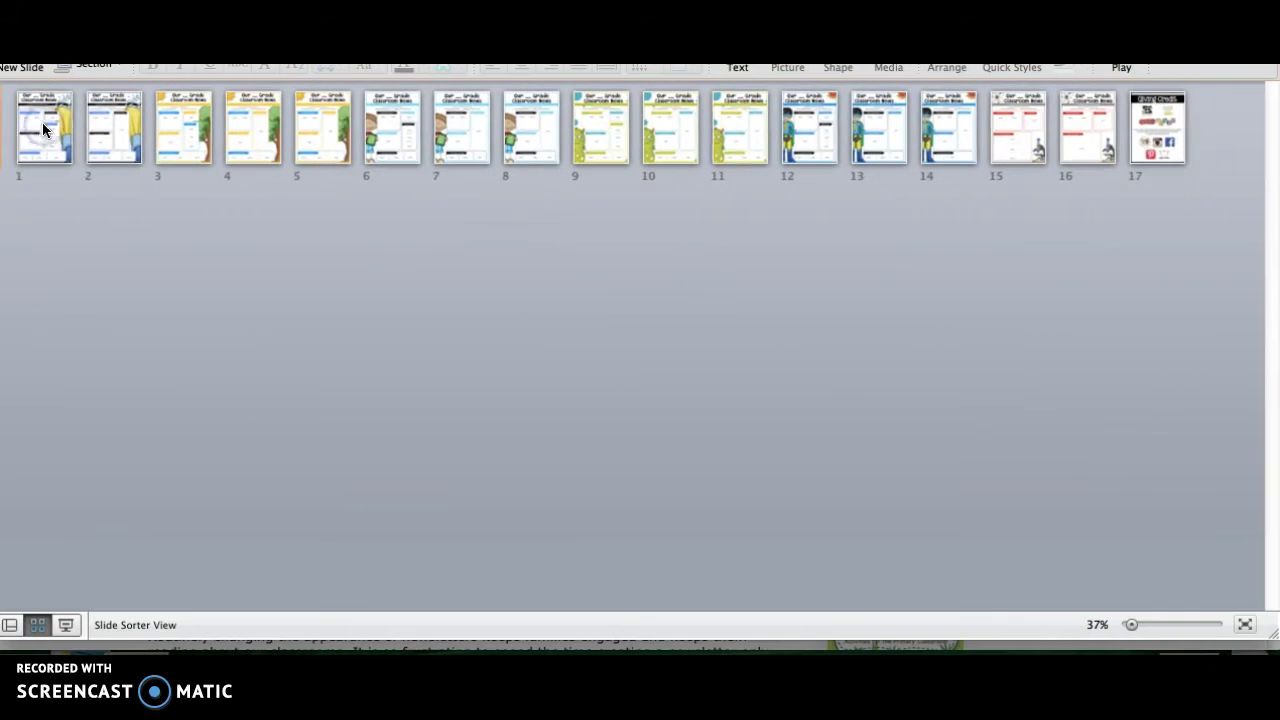
{"action": "left_click_drag", "start_coordinate": [1229, 143], "coordinate": [118, 133]}
{"action": "key", "text": "Delete"}
{"action": "double_click", "coordinate": [40, 126]}
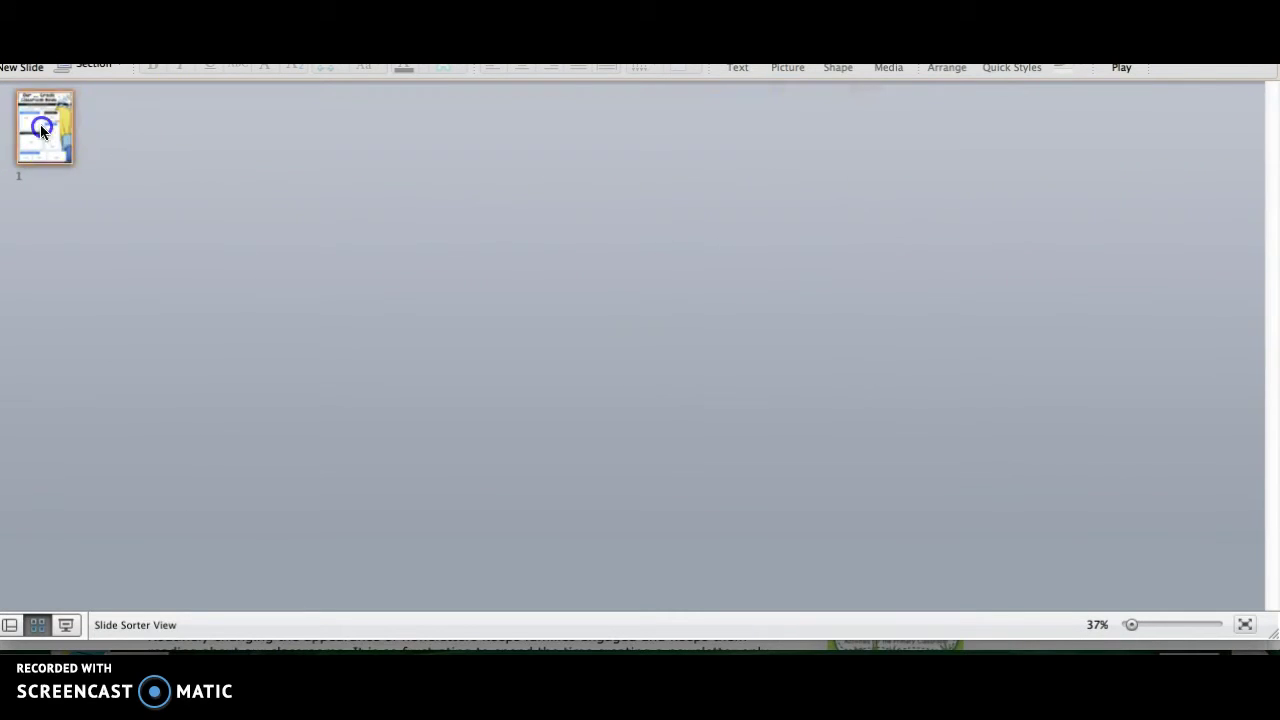
Fill the title's grade blank with '1st' and the week with 'May 22nd'
{"action": "double_click", "coordinate": [694, 134]}
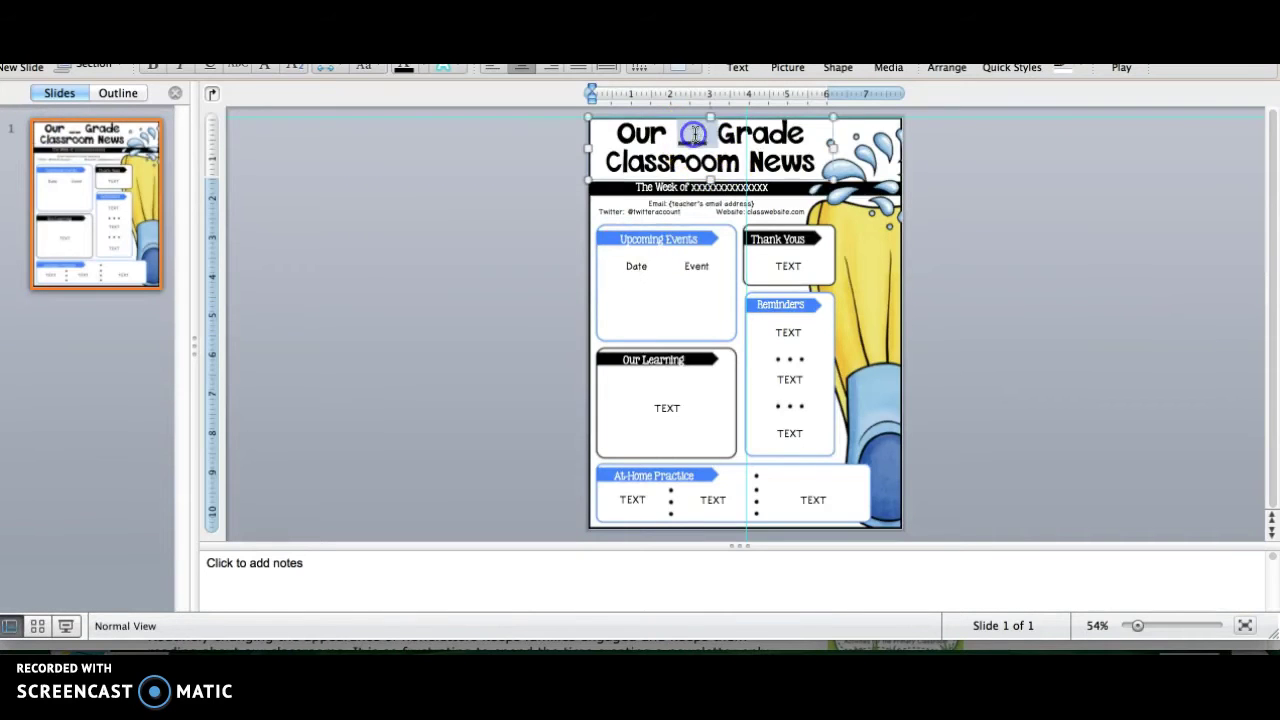
{"action": "type", "text": "1st"}
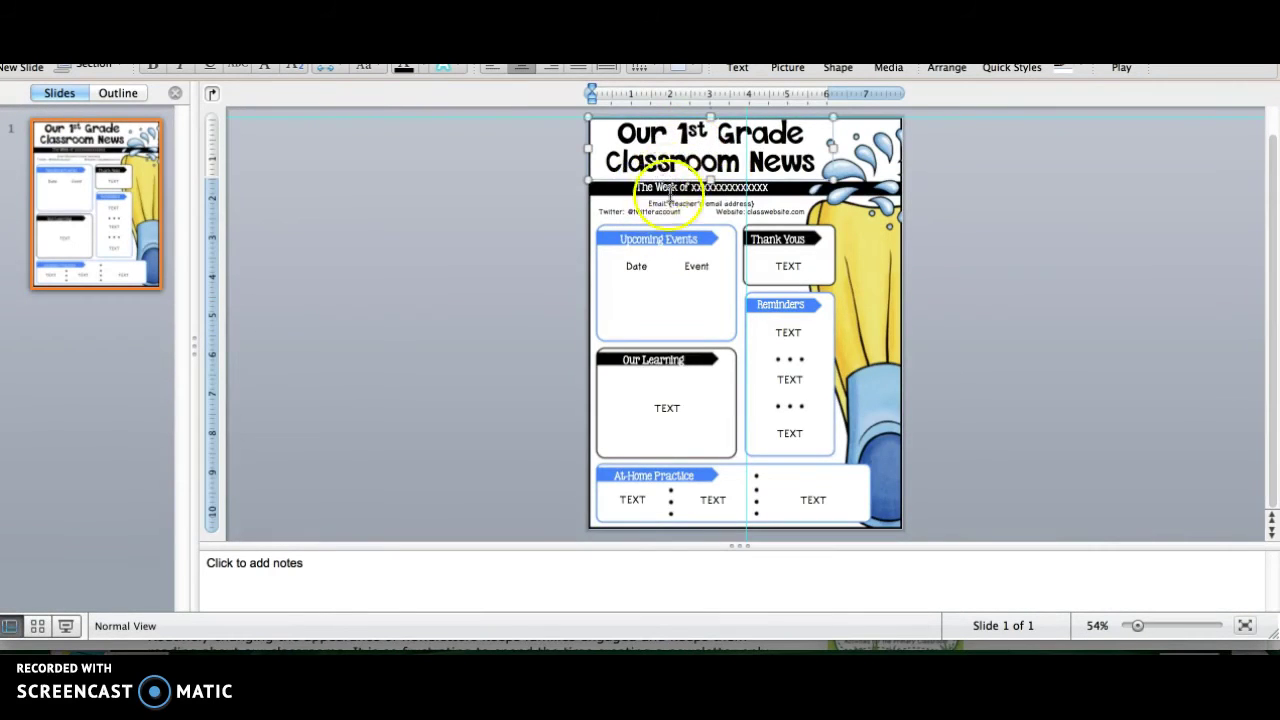
{"action": "double_click", "coordinate": [740, 187]}
{"action": "type", "text": "May 22nd"}
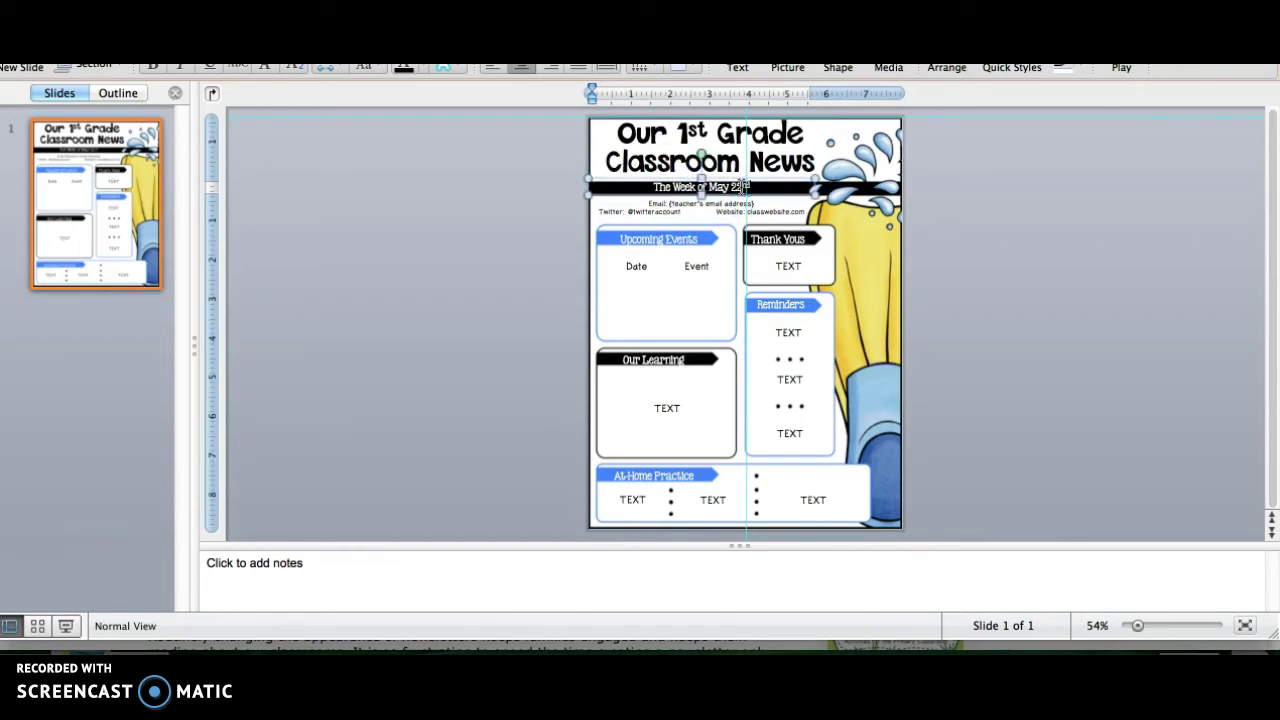
Replace the email placeholder with the teacher's e-mail address and select the Twitter placeholder
{"action": "left_click", "coordinate": [677, 203]}
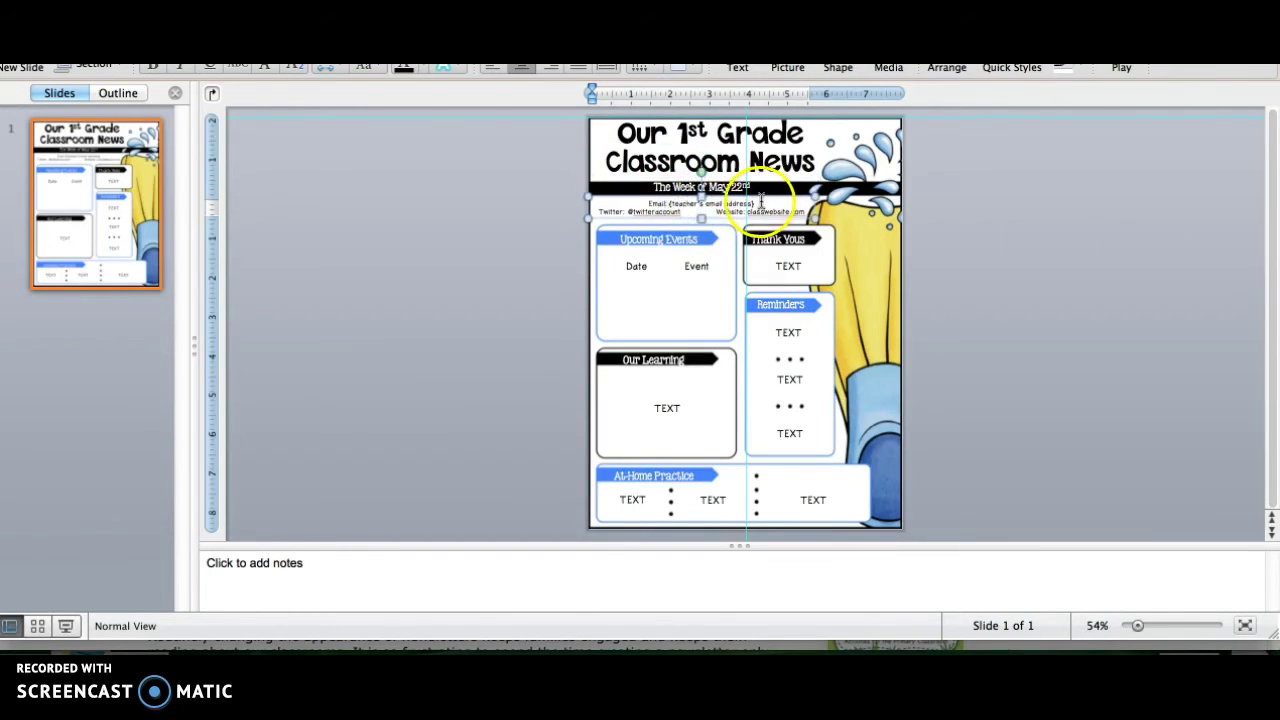
{"action": "left_click_drag", "start_coordinate": [761, 203], "coordinate": [668, 205]}
{"action": "key", "text": "BackSpace"}
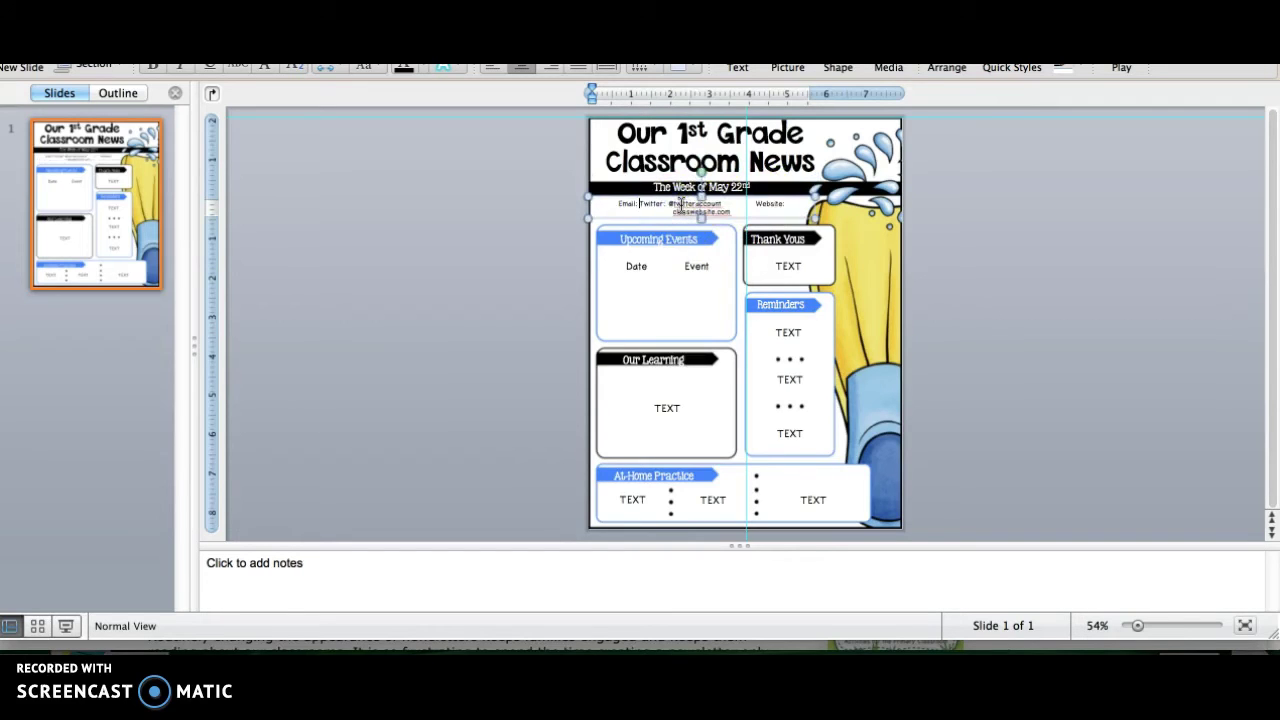
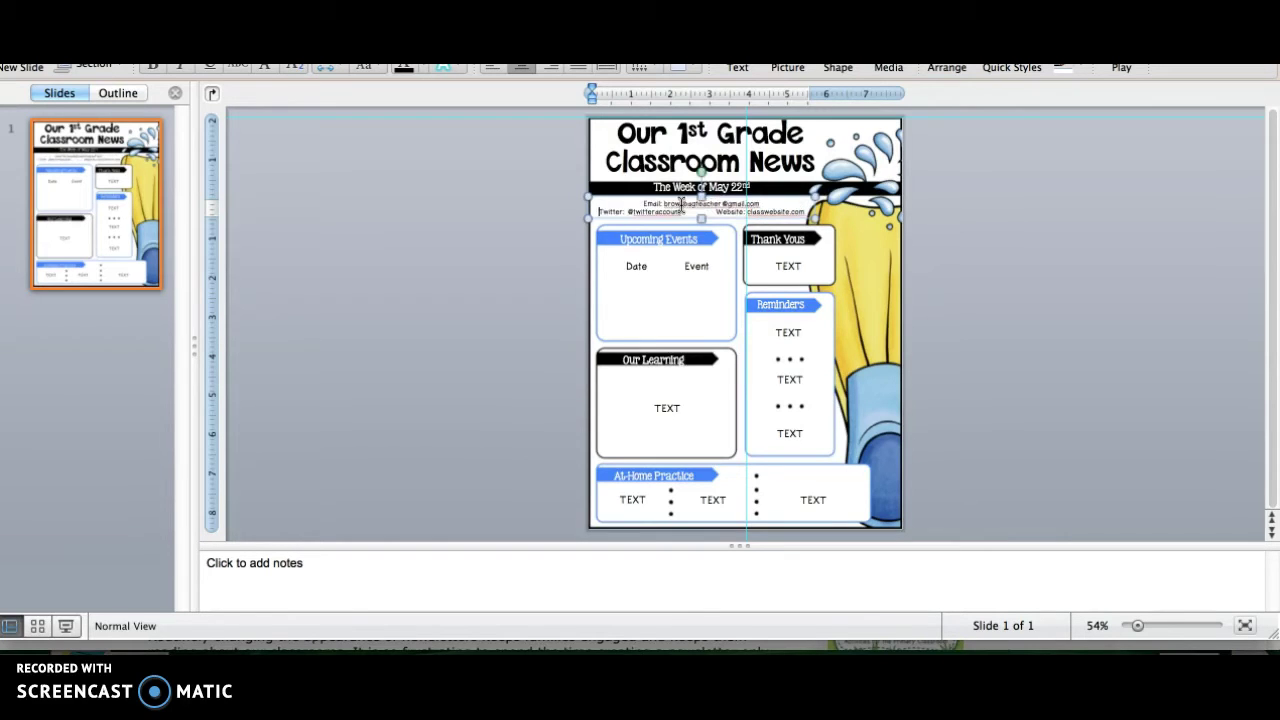
{"action": "left_click", "coordinate": [673, 207]}
{"action": "left_click_drag", "start_coordinate": [681, 212], "coordinate": [643, 211]}
Enter 'June 1st' and 'Last Day of School' in Upcoming Events, left-aligned
{"action": "left_click", "coordinate": [634, 263]}
{"action": "left_click", "coordinate": [637, 261]}
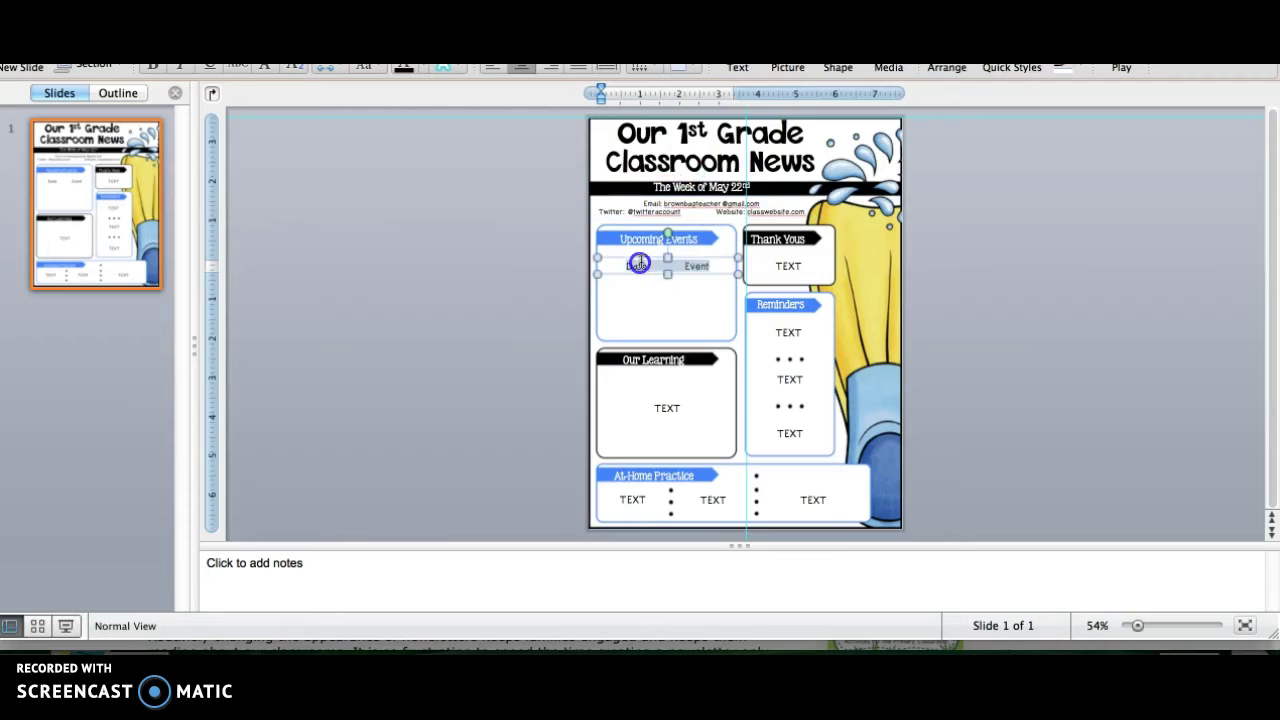
{"action": "type", "text": "June 1st"}
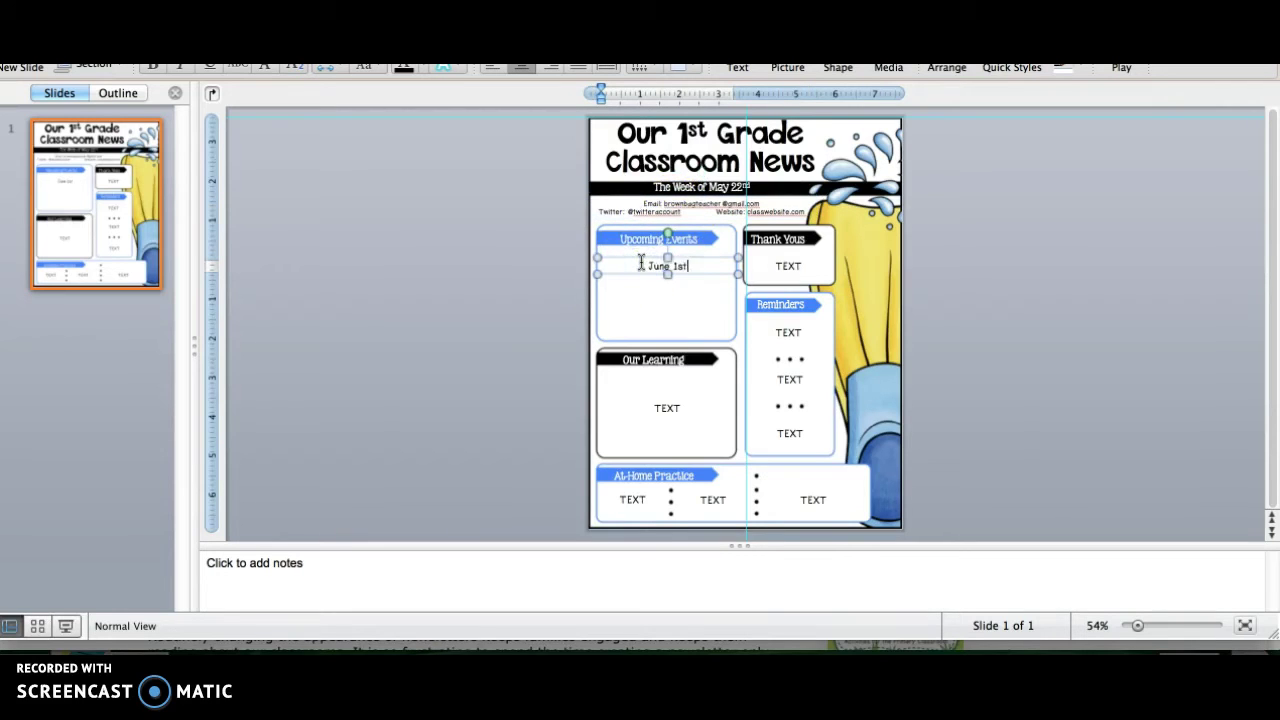
{"action": "key", "text": "Tab"}
{"action": "type", "text": "Last Day of Sc"}
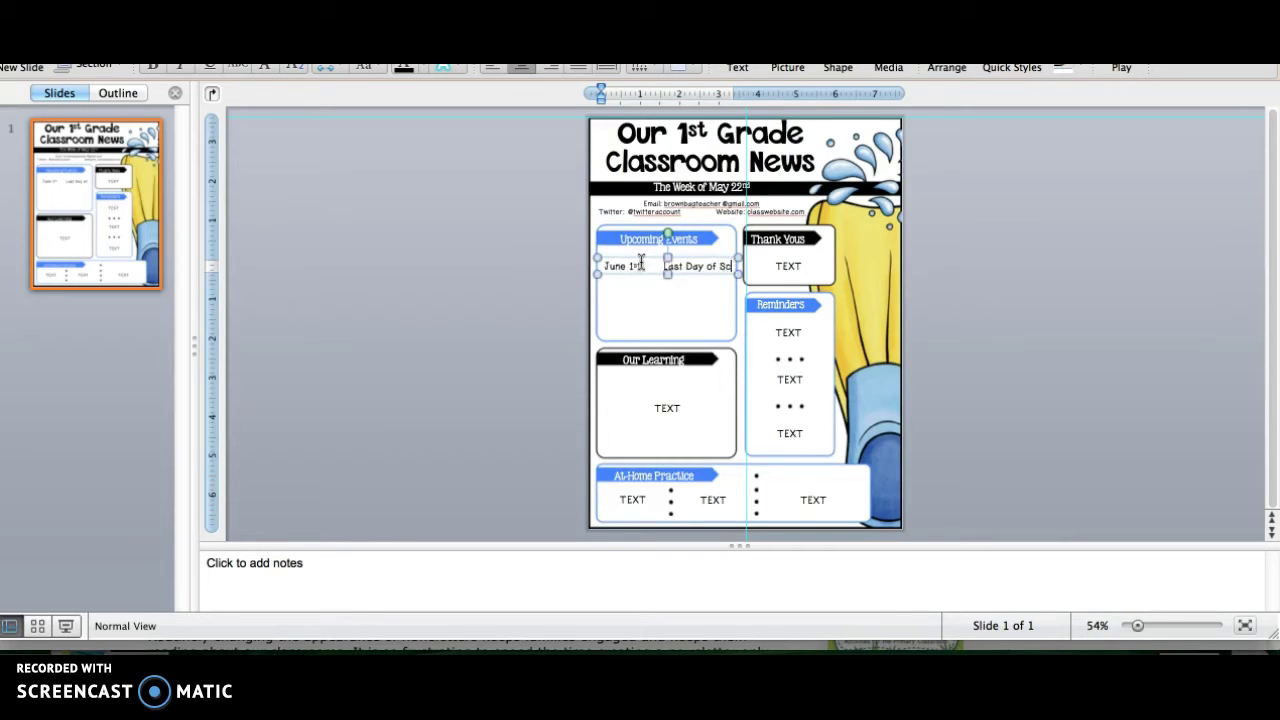
{"action": "type", "text": "hool"}
{"action": "left_click_drag", "start_coordinate": [684, 277], "coordinate": [574, 266]}
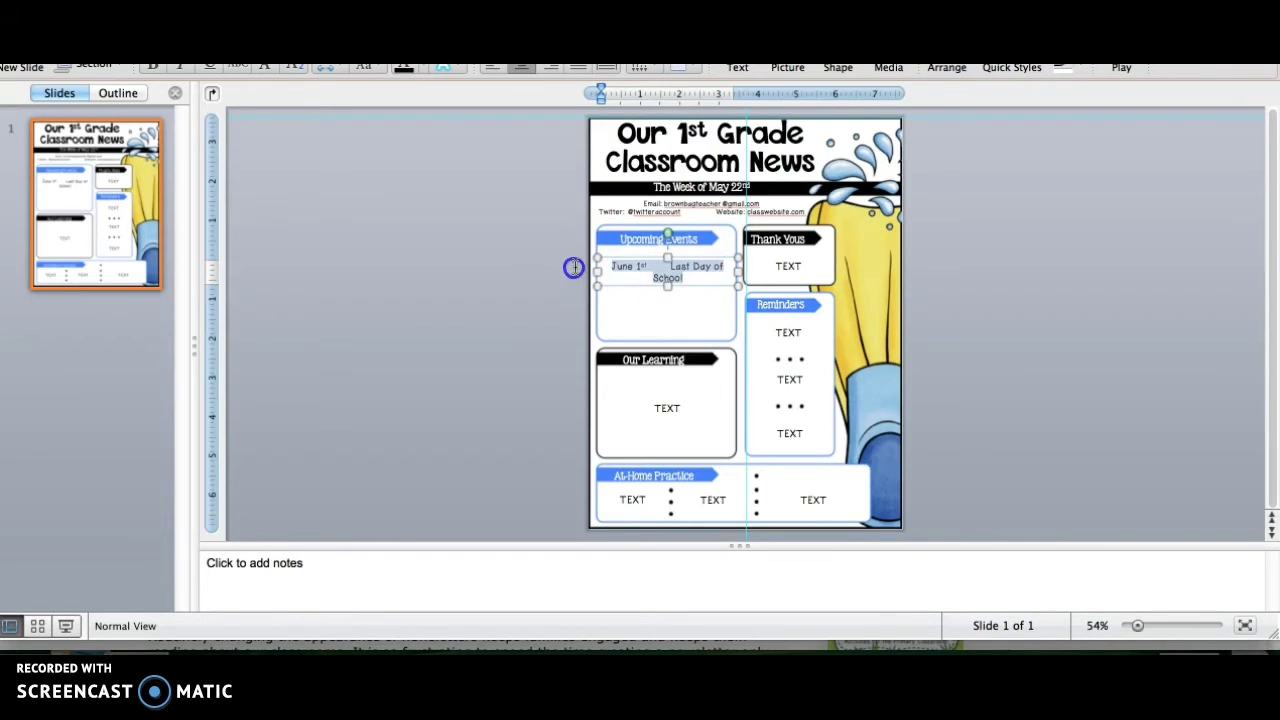
{"action": "left_click", "coordinate": [491, 70]}
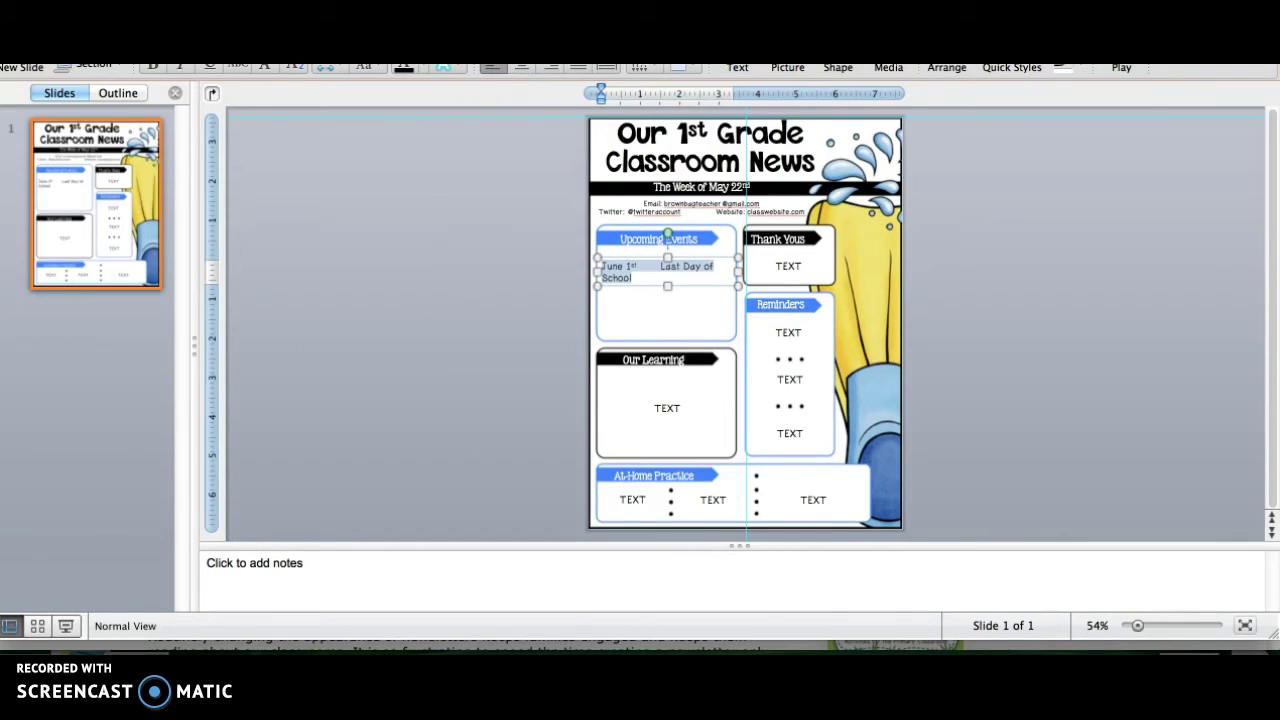
{"action": "left_click", "coordinate": [477, 355]}
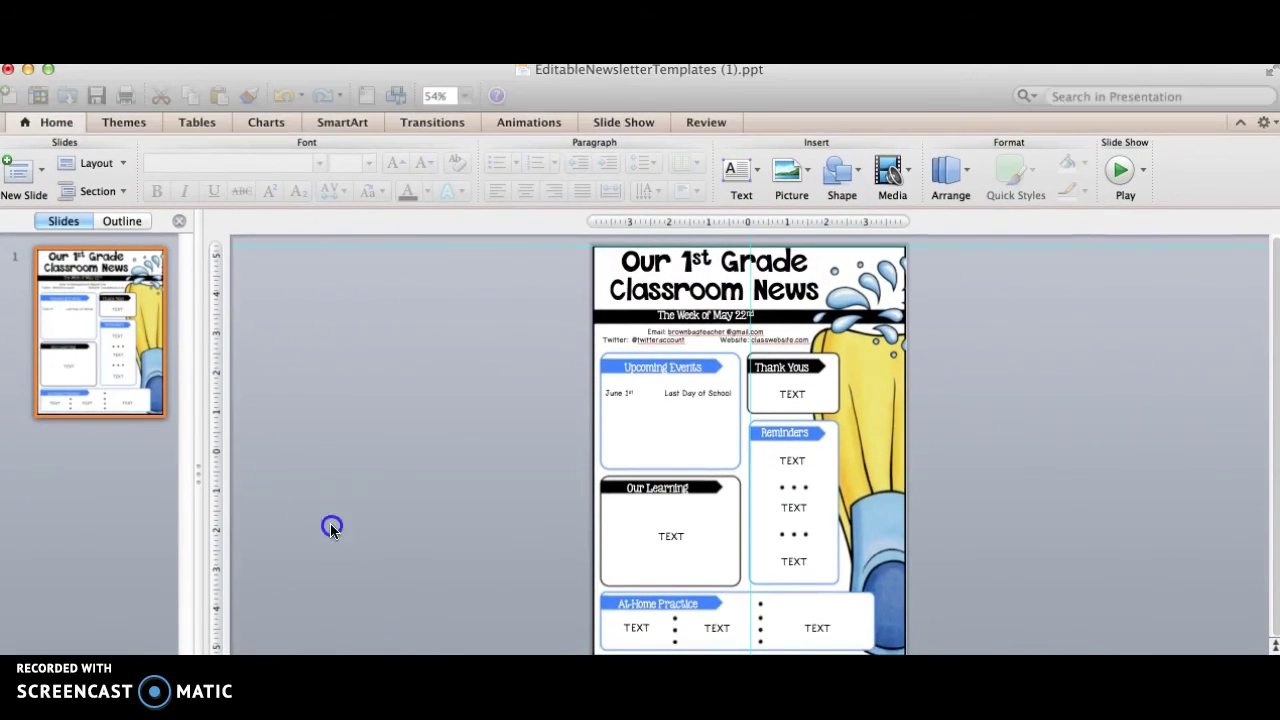
Save the presentation as 'May 22nd' in Desktop/2016 Newsletters, replacing the existing file
{"action": "left_click", "coordinate": [165, 52]}
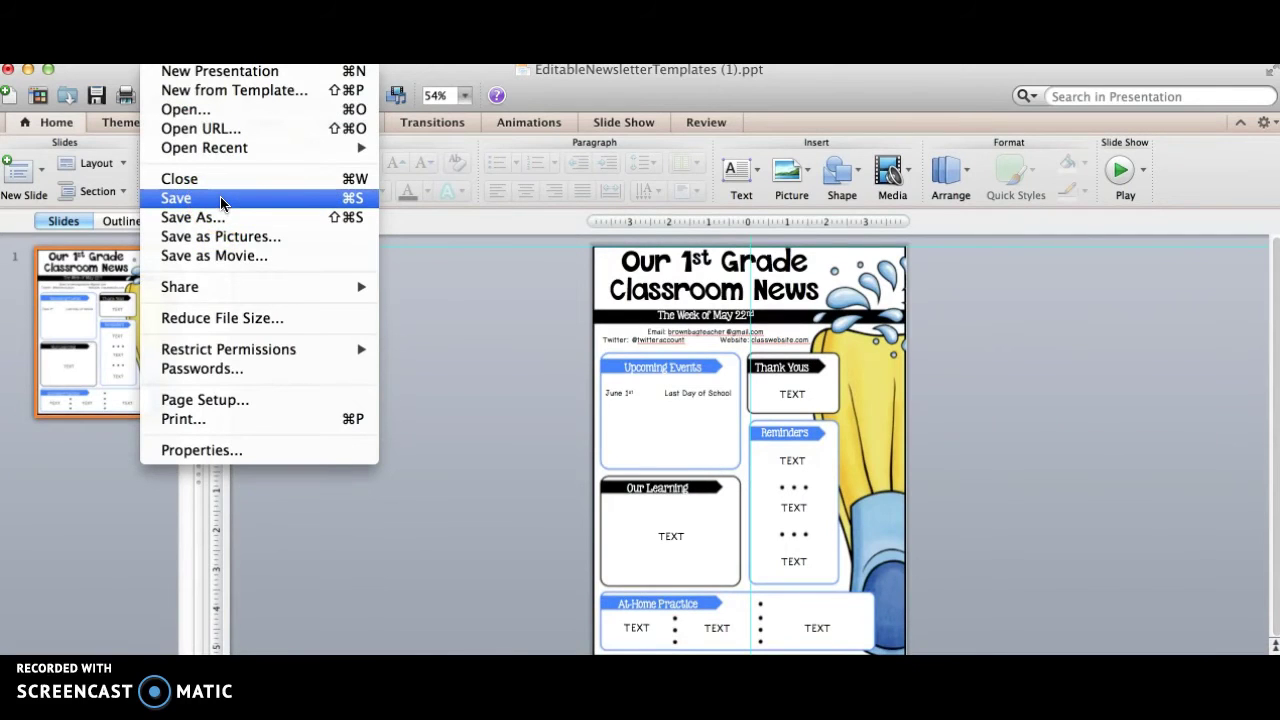
{"action": "left_click", "coordinate": [221, 219]}
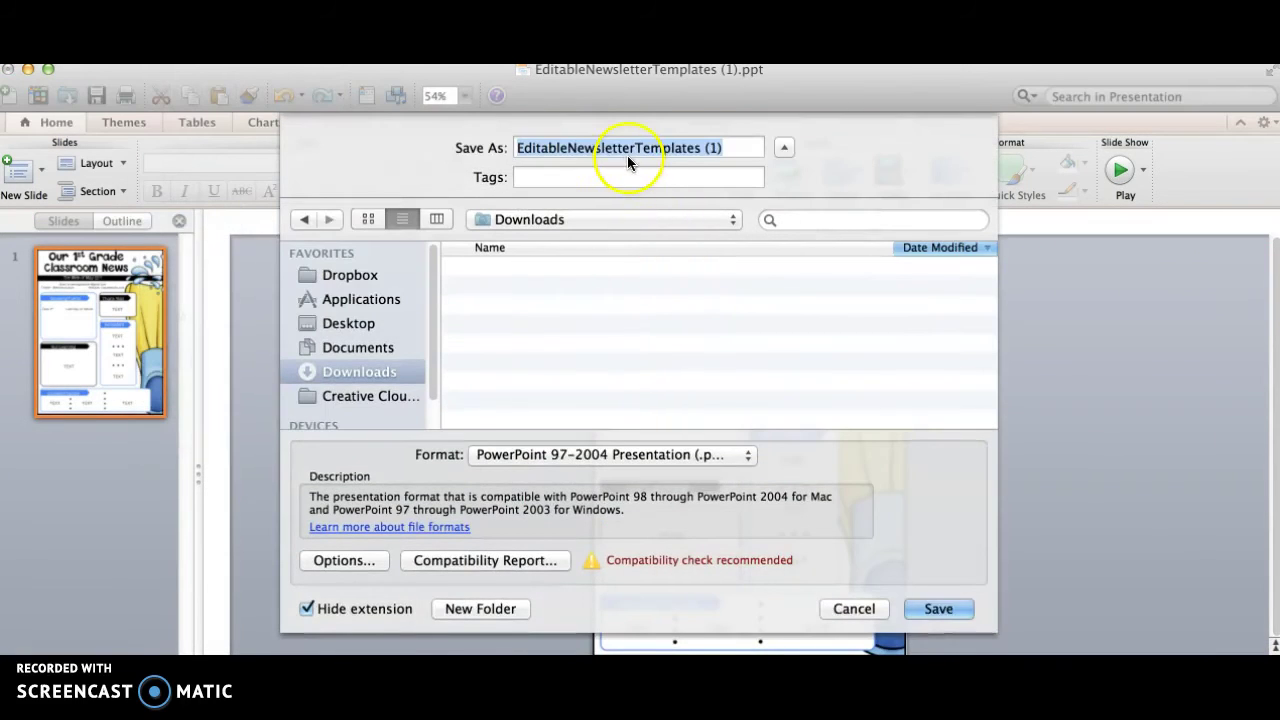
{"action": "type", "text": "May "}
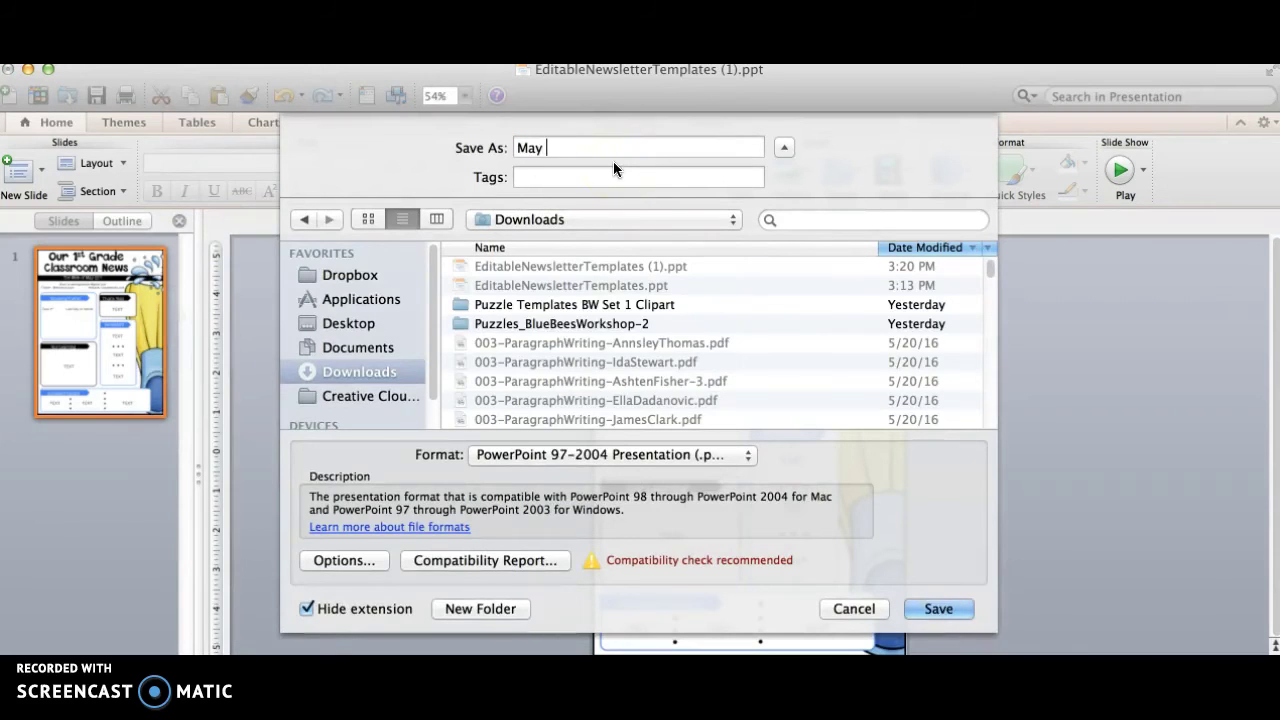
{"action": "type", "text": "22nd"}
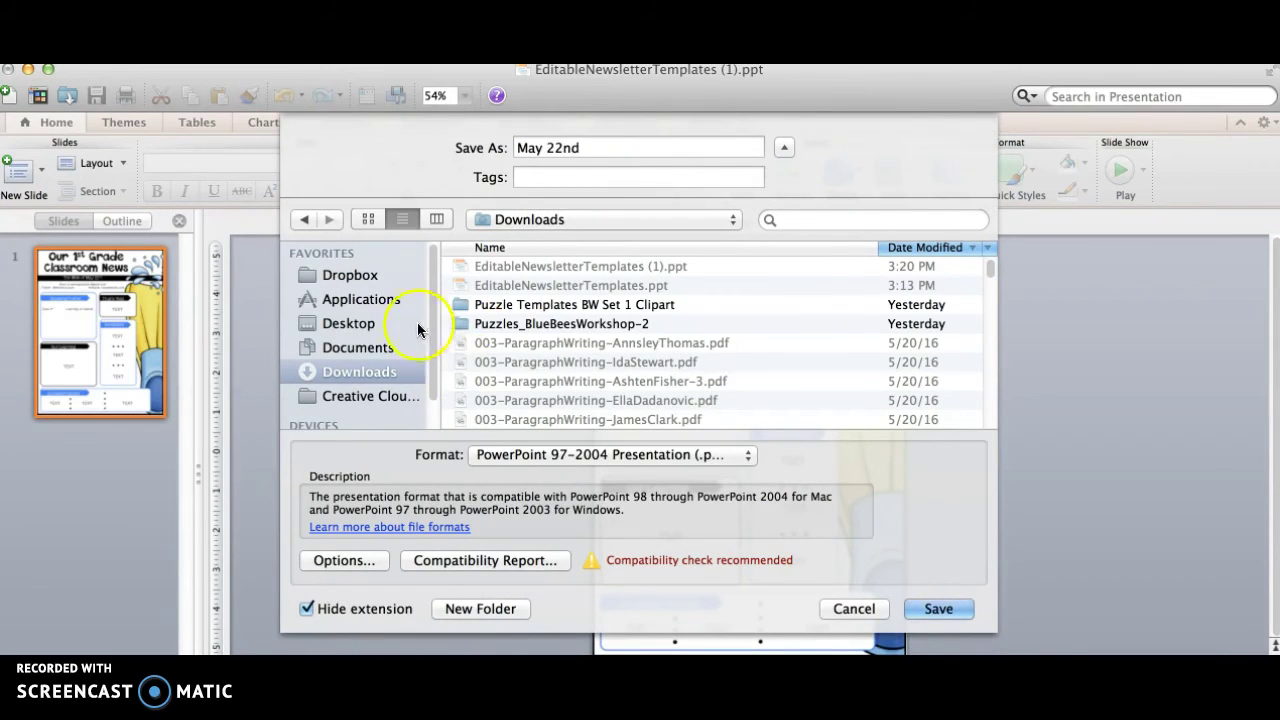
{"action": "left_click", "coordinate": [395, 323]}
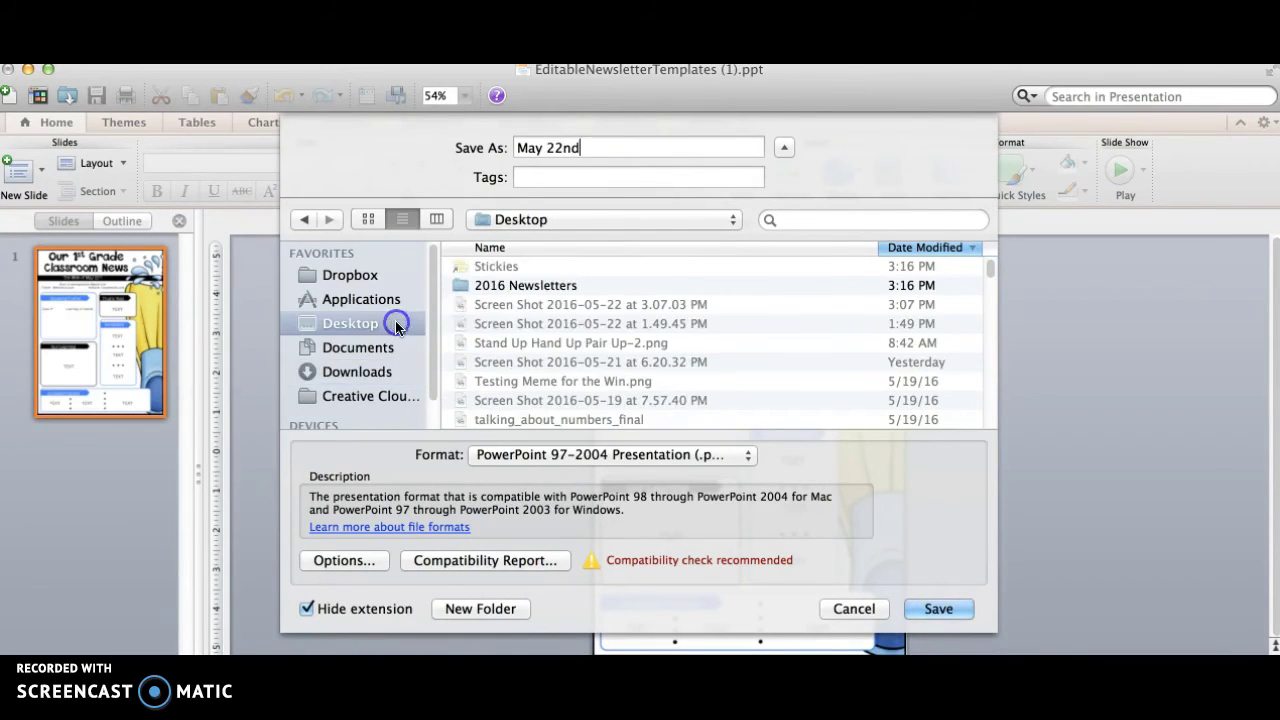
{"action": "double_click", "coordinate": [505, 285]}
{"action": "left_click", "coordinate": [945, 606]}
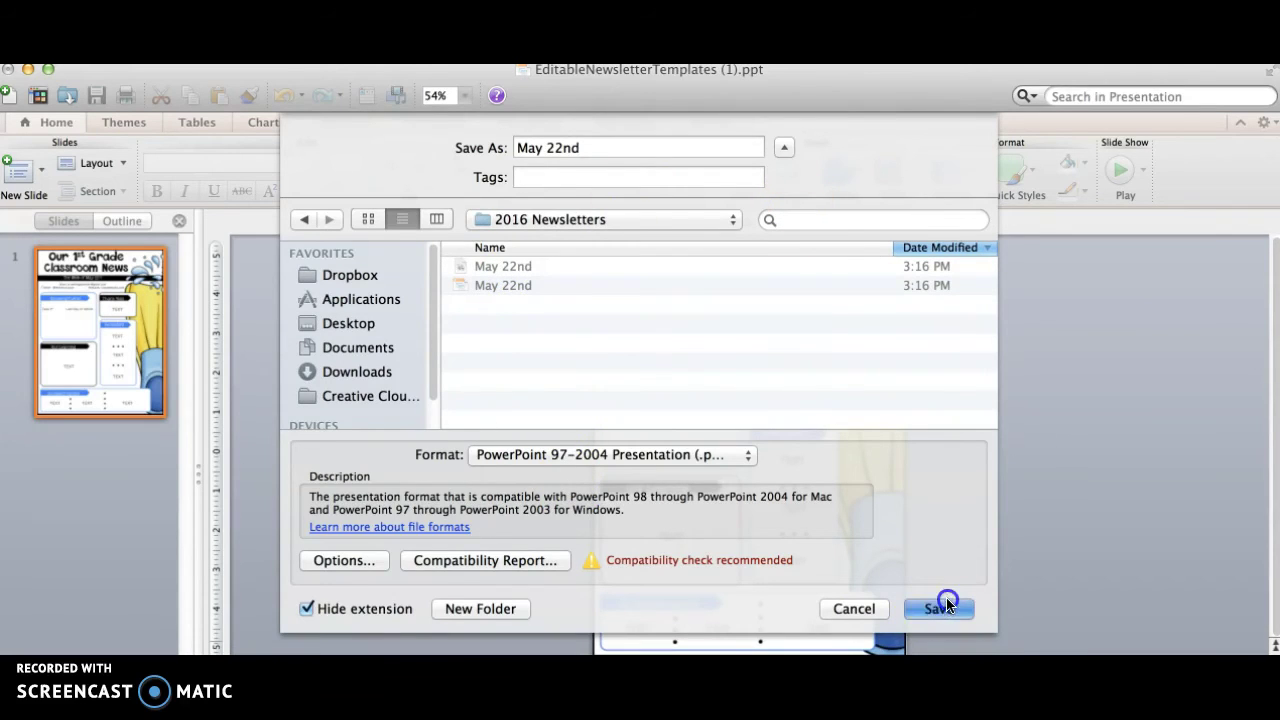
{"action": "left_click", "coordinate": [780, 236]}
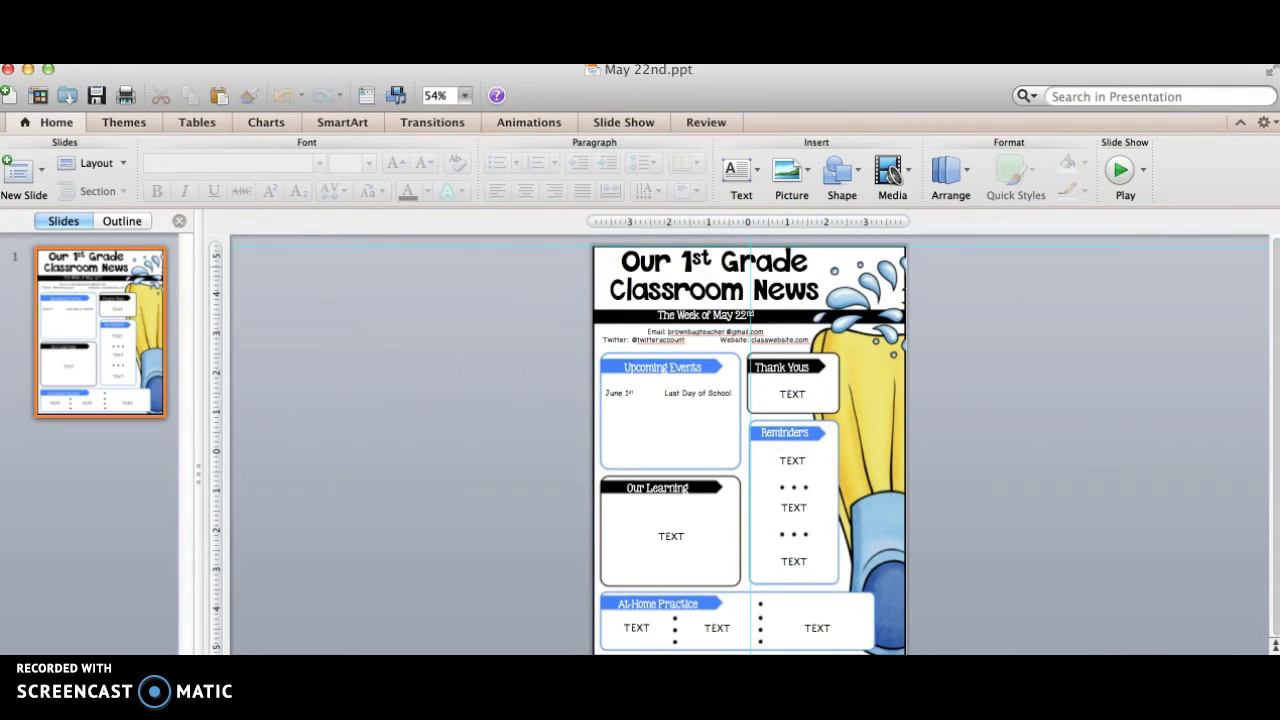
Save a PDF copy of the newsletter, replacing the existing May 22nd PDF
{"action": "left_click", "coordinate": [165, 62]}
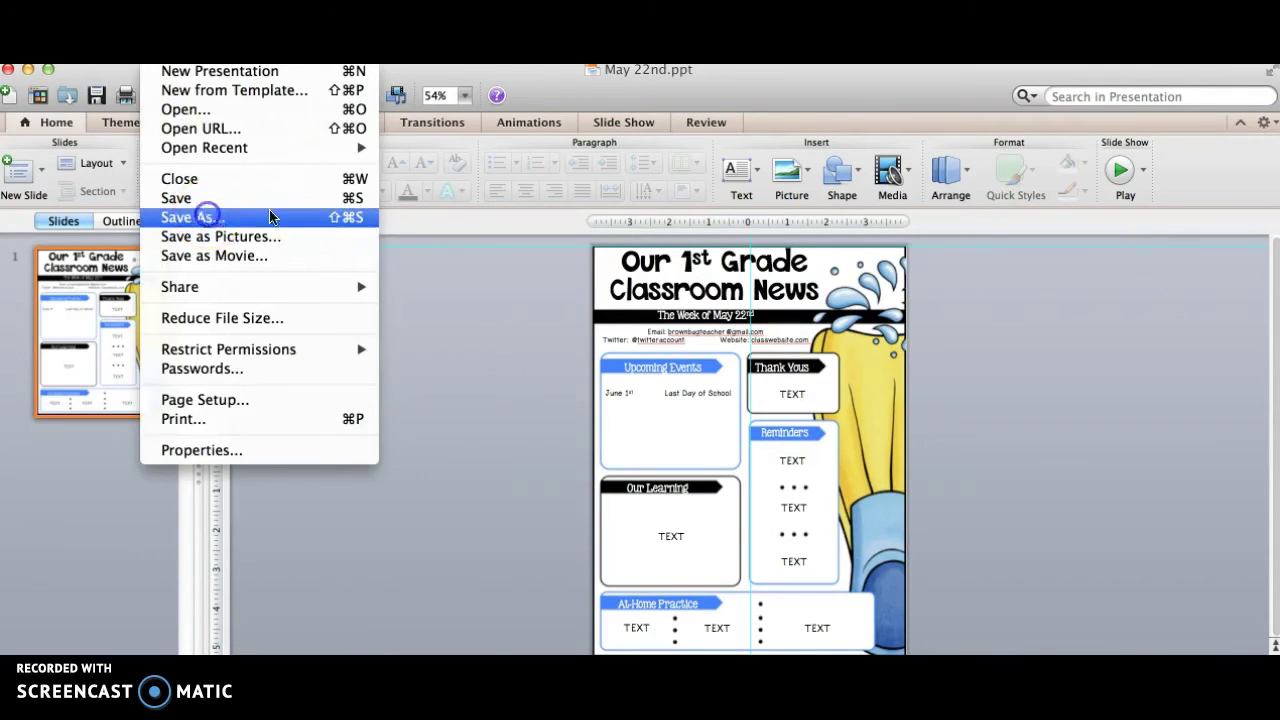
{"action": "left_click", "coordinate": [207, 218]}
{"action": "left_click", "coordinate": [549, 459]}
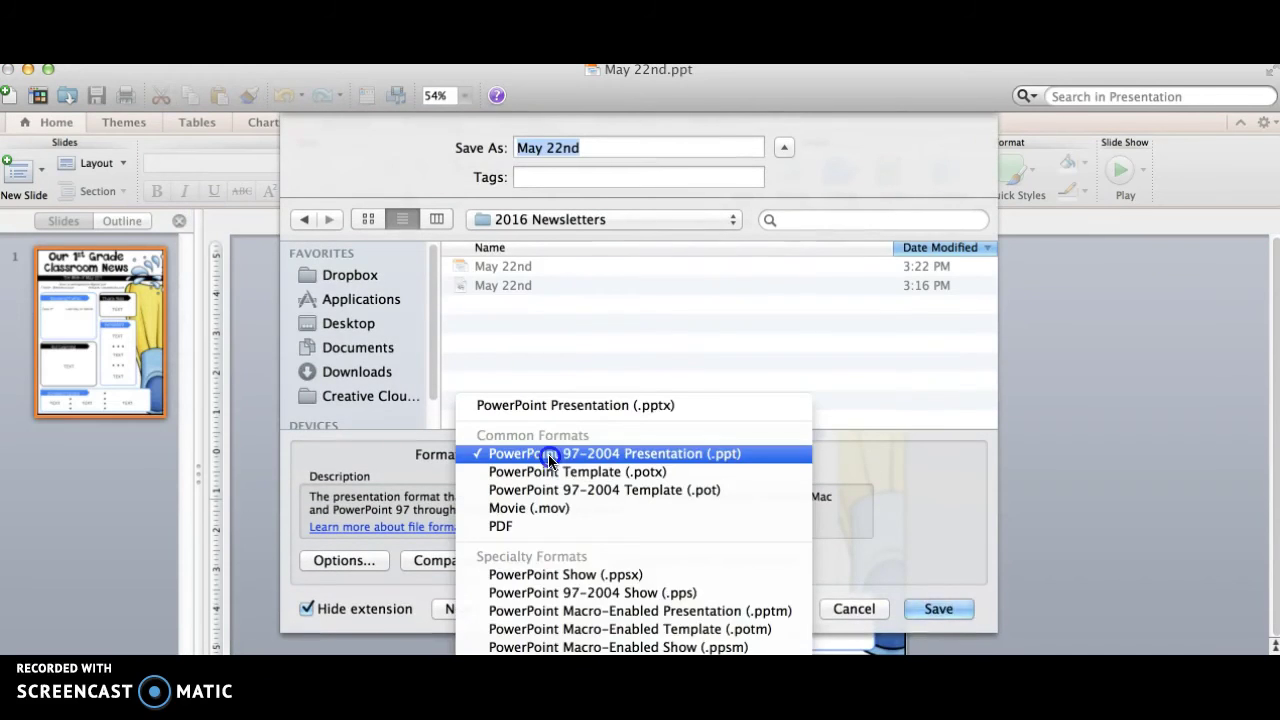
{"action": "left_click", "coordinate": [540, 524]}
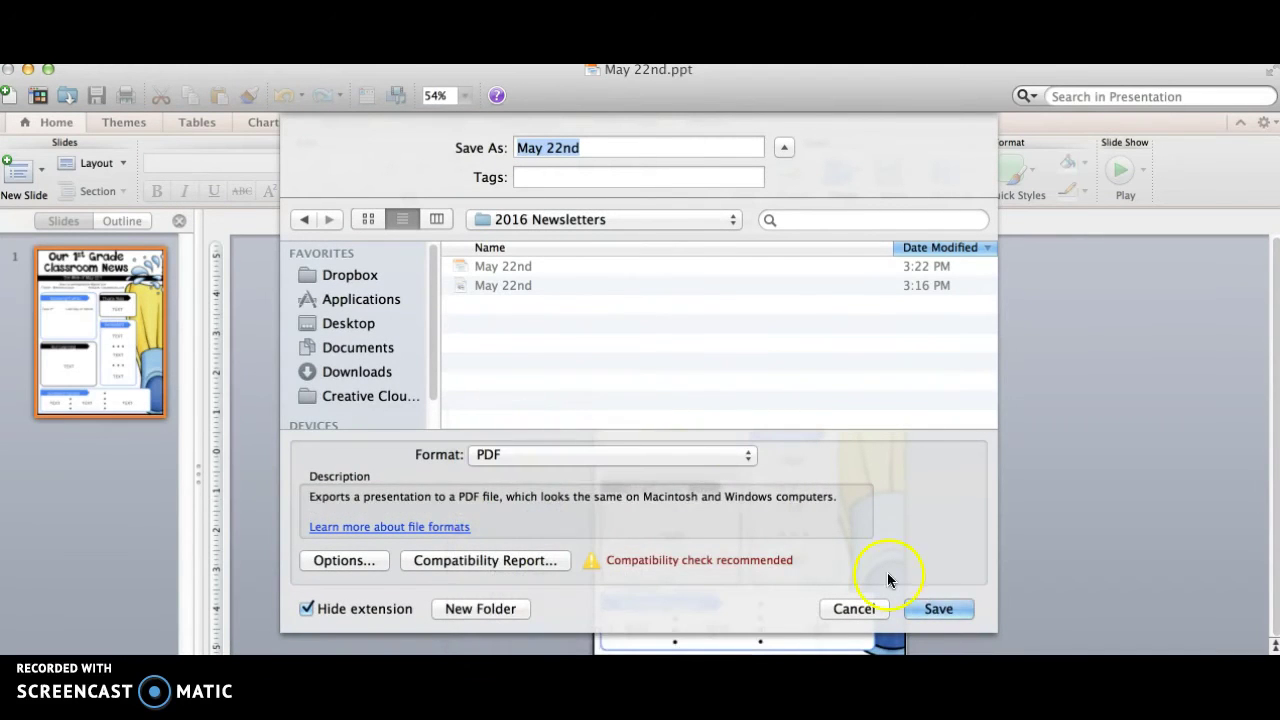
{"action": "left_click", "coordinate": [937, 607]}
{"action": "left_click", "coordinate": [797, 234]}
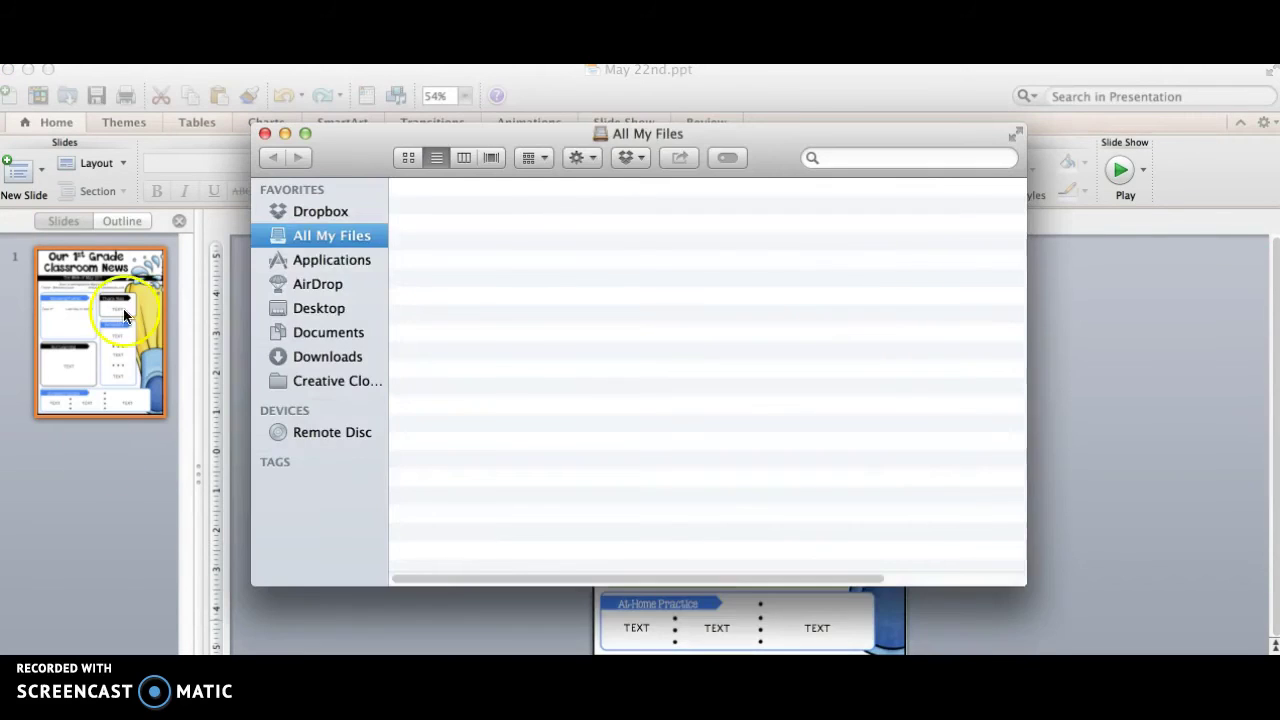
Open the May 22nd PDF from Desktop > 2016 Newsletters in Preview, review it, then close it
{"action": "left_click", "coordinate": [316, 285]}
{"action": "left_click", "coordinate": [315, 309]}
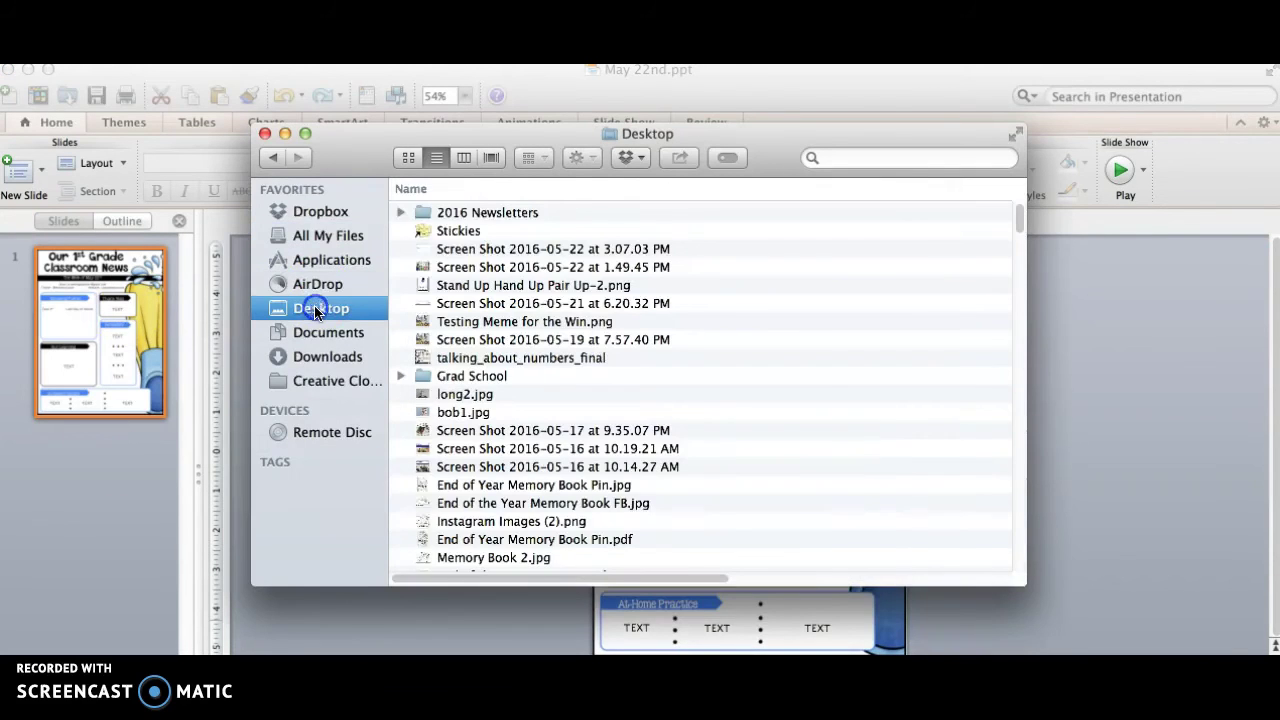
{"action": "left_click", "coordinate": [490, 214]}
{"action": "double_click", "coordinate": [490, 216]}
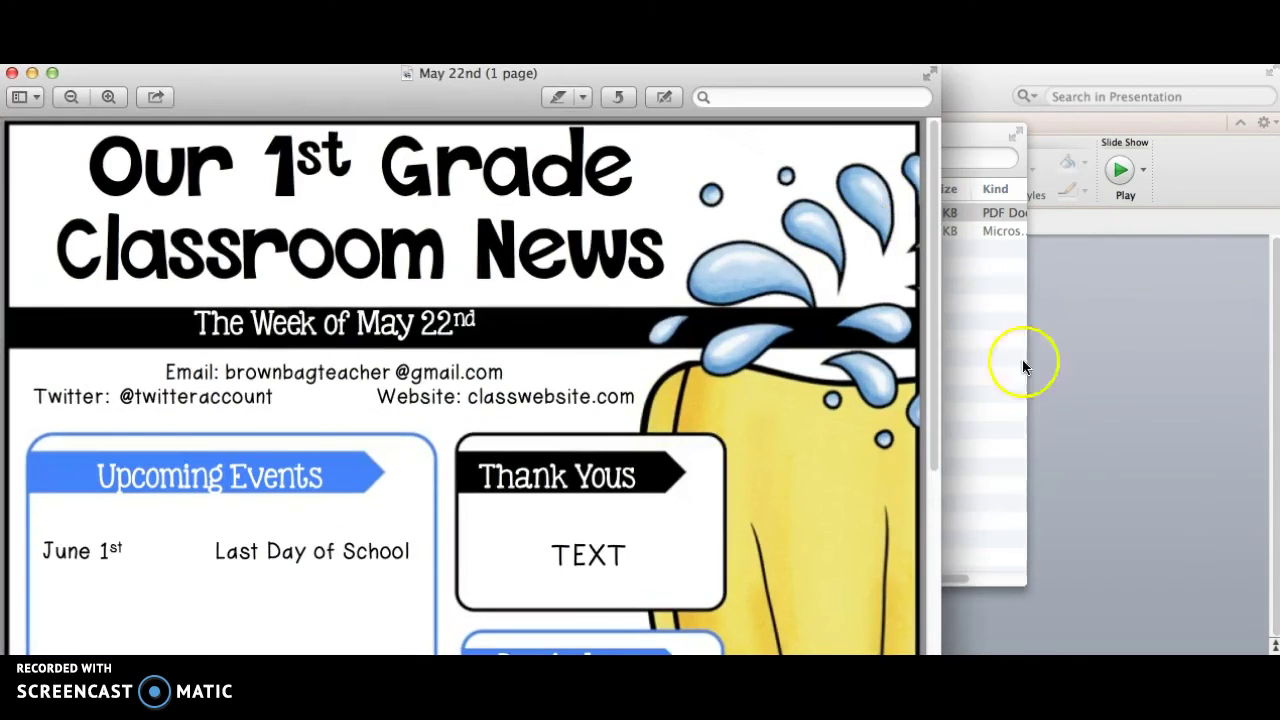
{"action": "left_click", "coordinate": [765, 408]}
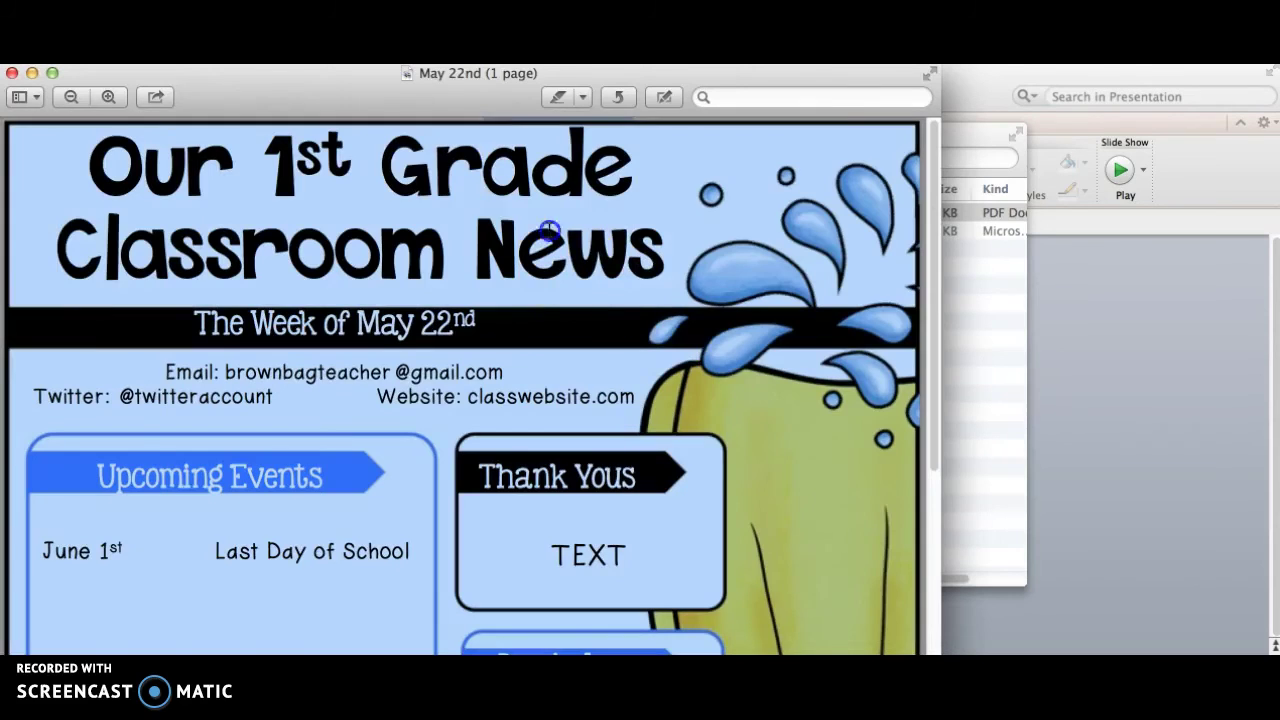
{"action": "left_click", "coordinate": [450, 190]}
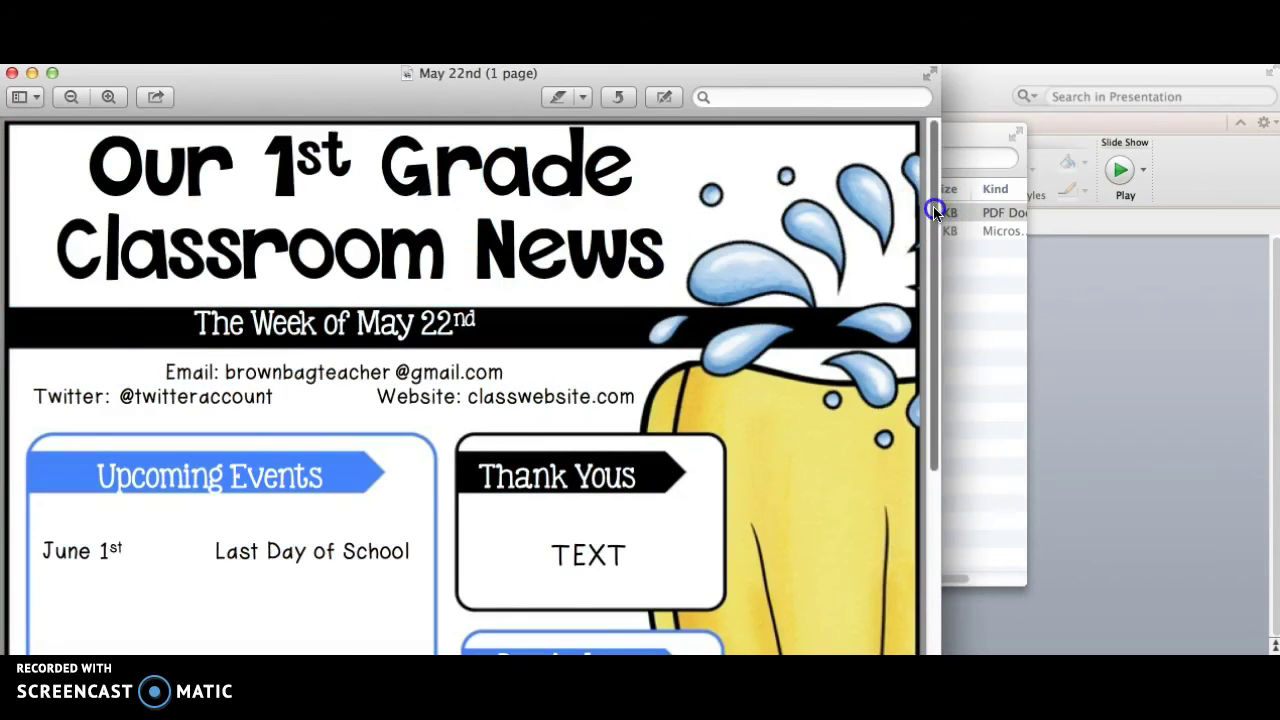
{"action": "left_click_drag", "start_coordinate": [934, 206], "coordinate": [936, 210]}
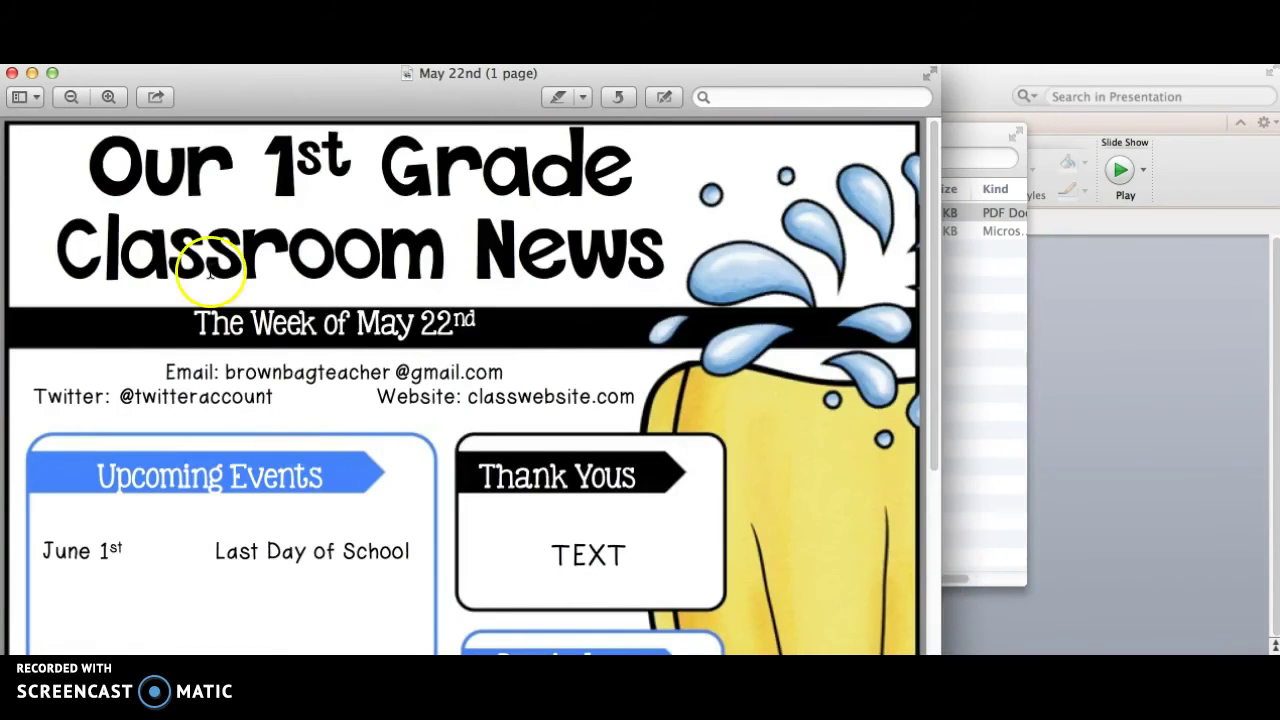
{"action": "left_click_drag", "start_coordinate": [247, 83], "coordinate": [289, 124]}
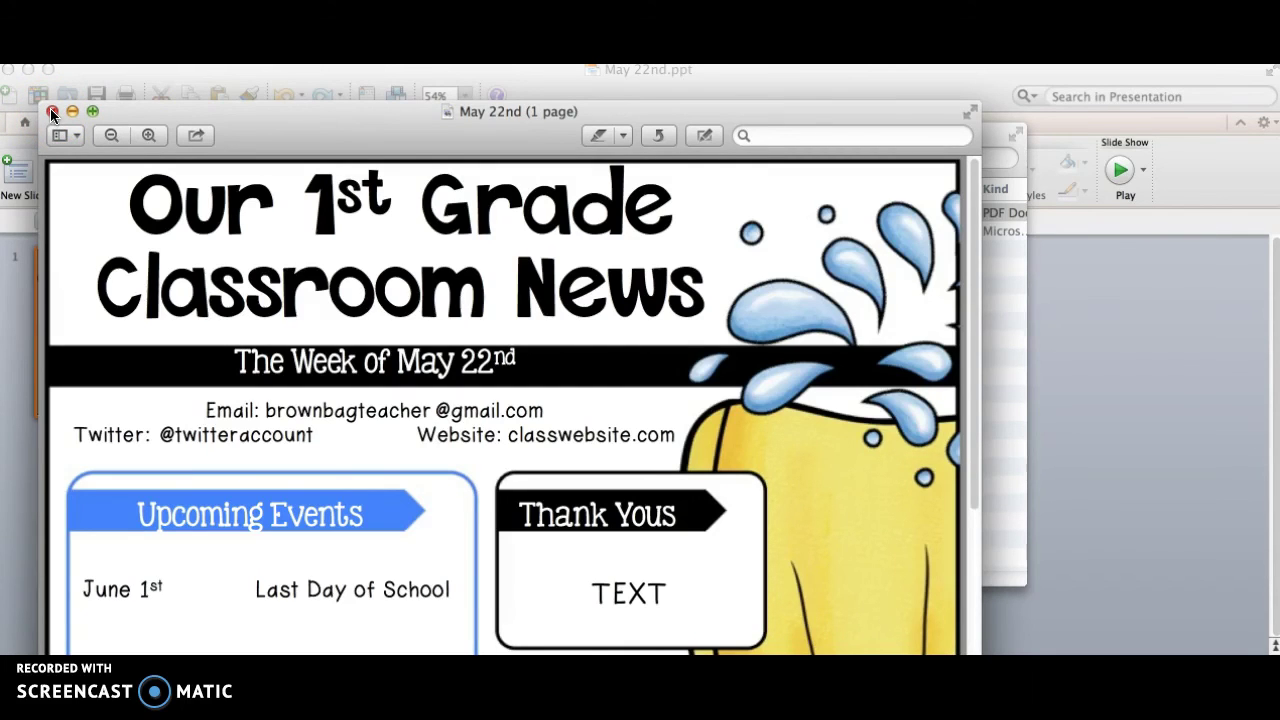
{"action": "left_click", "coordinate": [52, 113]}
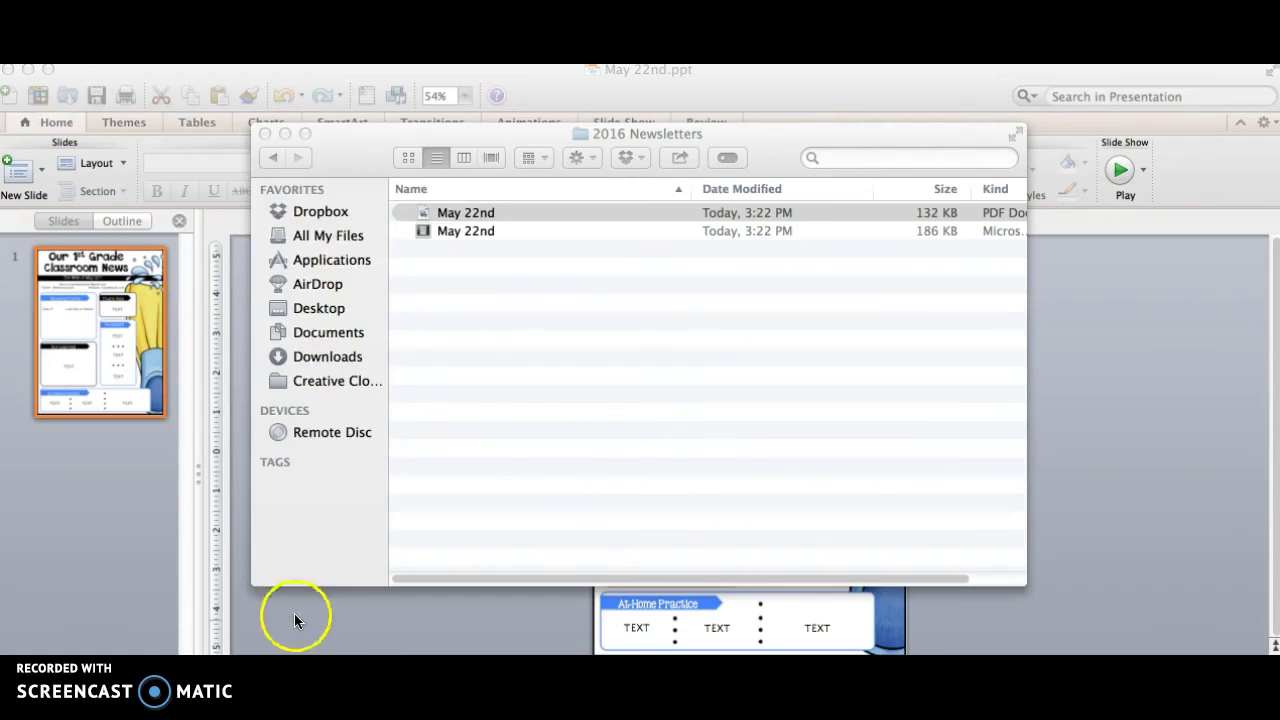
Return to PowerPoint and show May 22nd.ppt's single newsletter slide in Slide Sorter
{"action": "left_click", "coordinate": [296, 614]}
{"action": "left_click", "coordinate": [565, 600]}
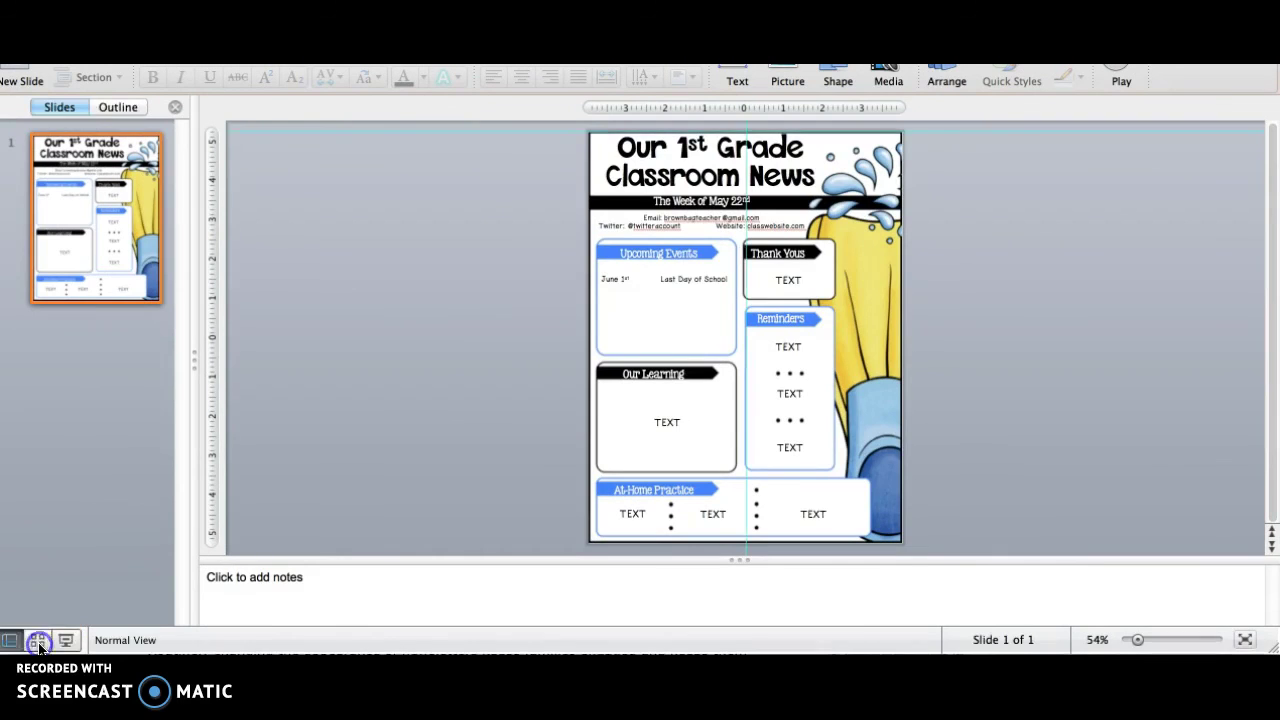
{"action": "left_click", "coordinate": [38, 641]}
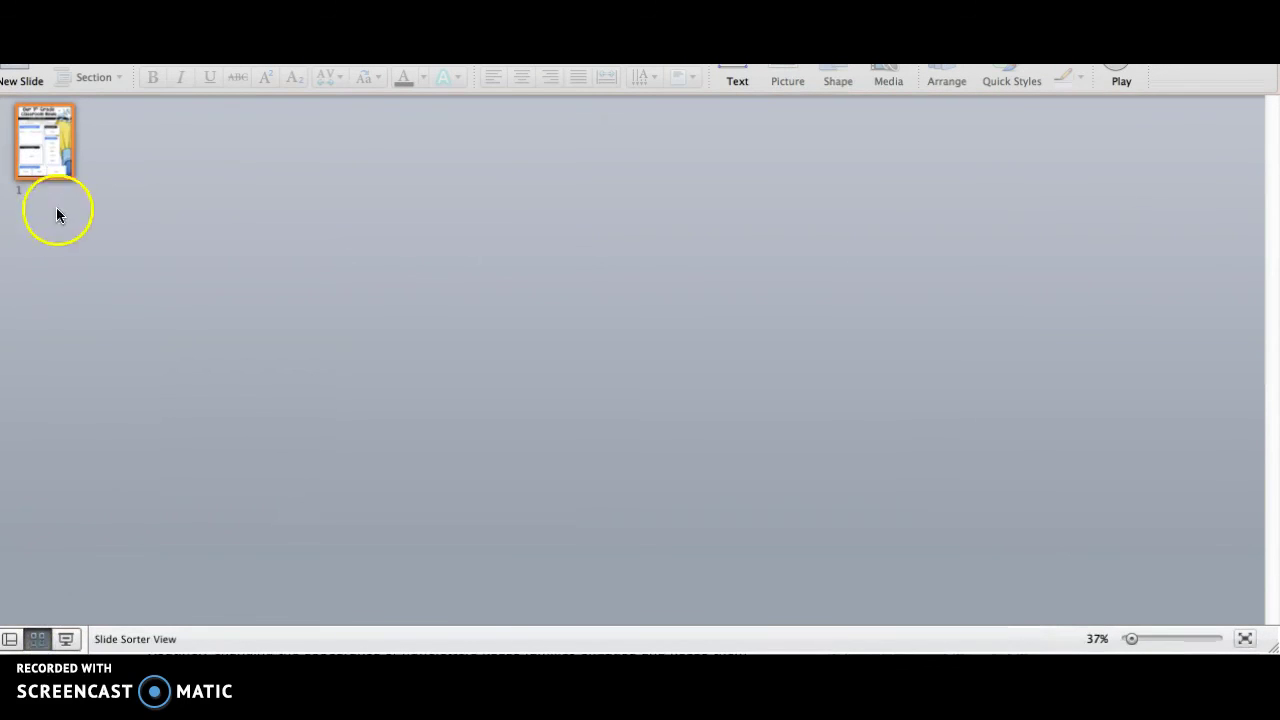
{"action": "left_click", "coordinate": [175, 188]}
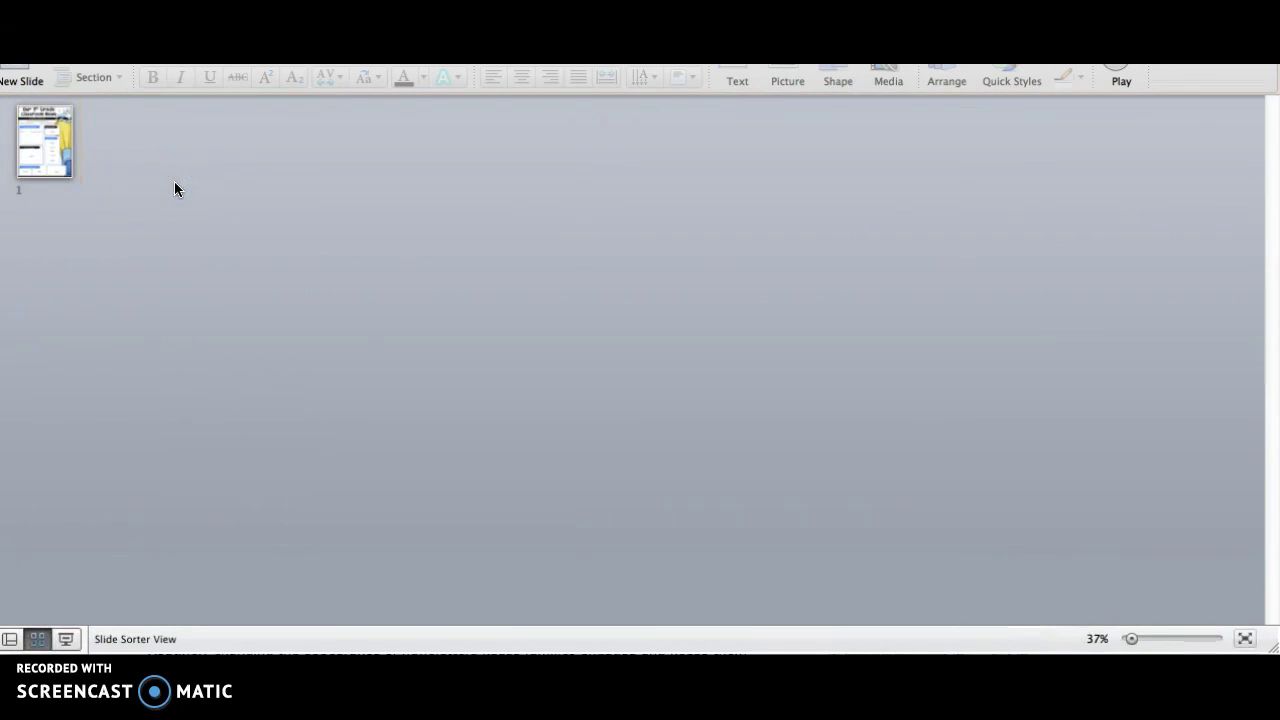